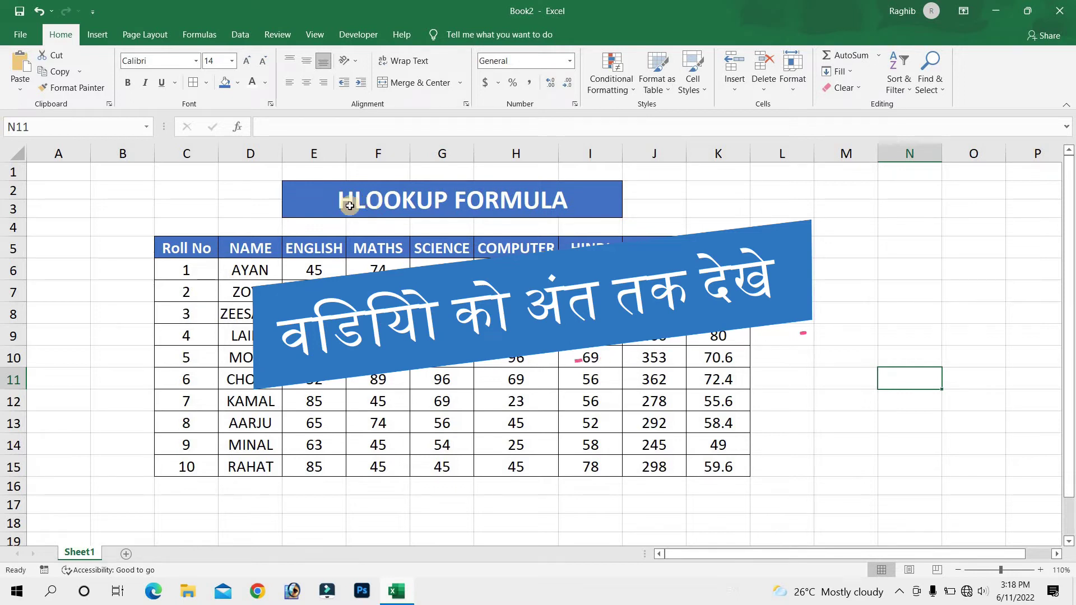
- Browse the marks table, highlighting student names, CHOTU's marks row and the subject headings
{"action": "left_click", "coordinate": [249, 274]}
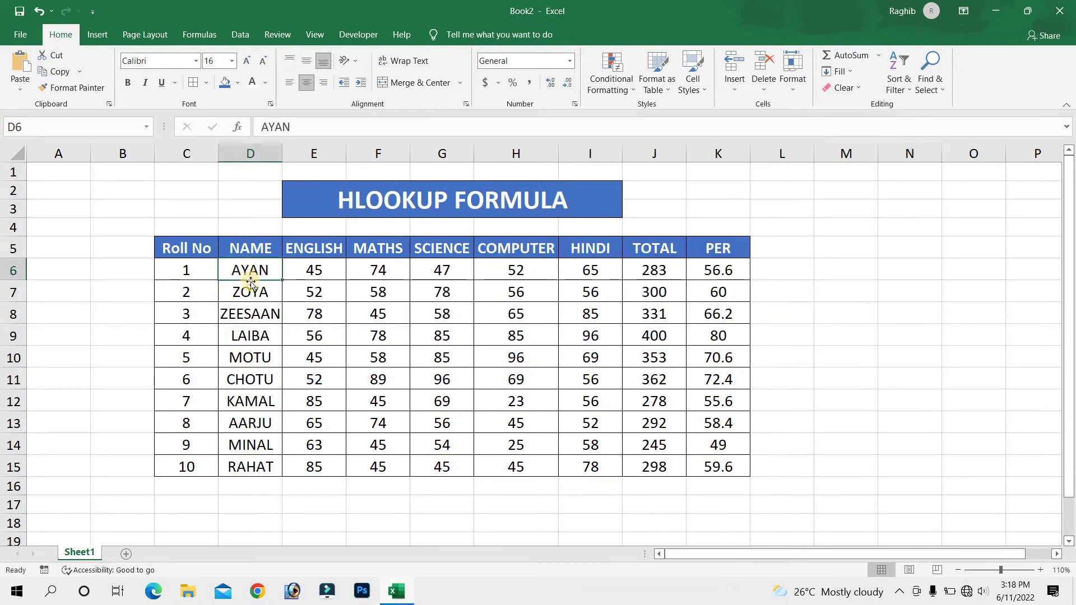
{"action": "left_click", "coordinate": [836, 291]}
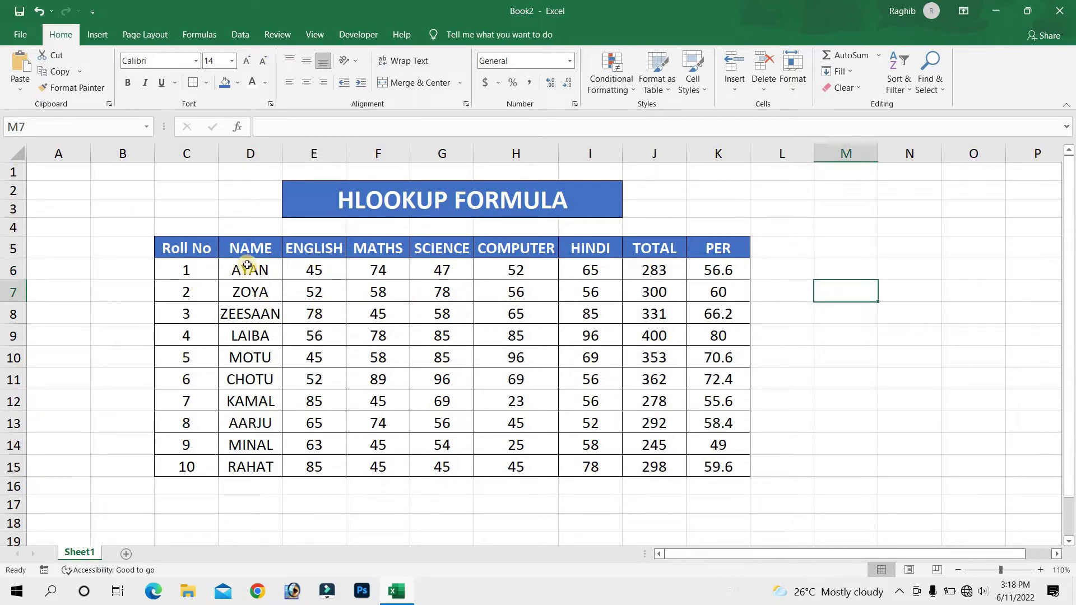
{"action": "left_click_drag", "start_coordinate": [252, 273], "coordinate": [251, 455]}
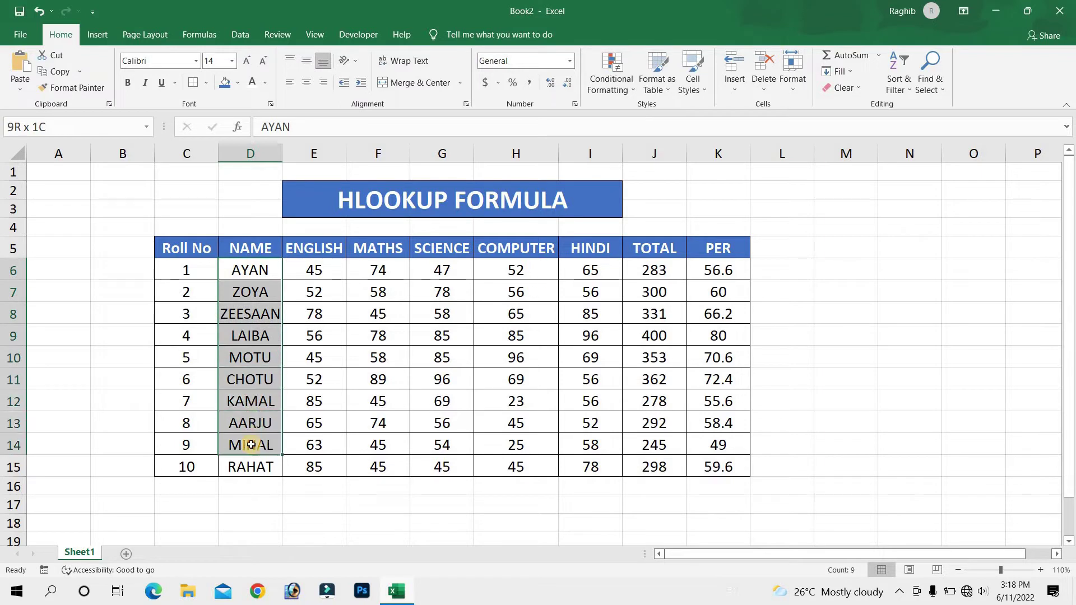
{"action": "left_click", "coordinate": [252, 335]}
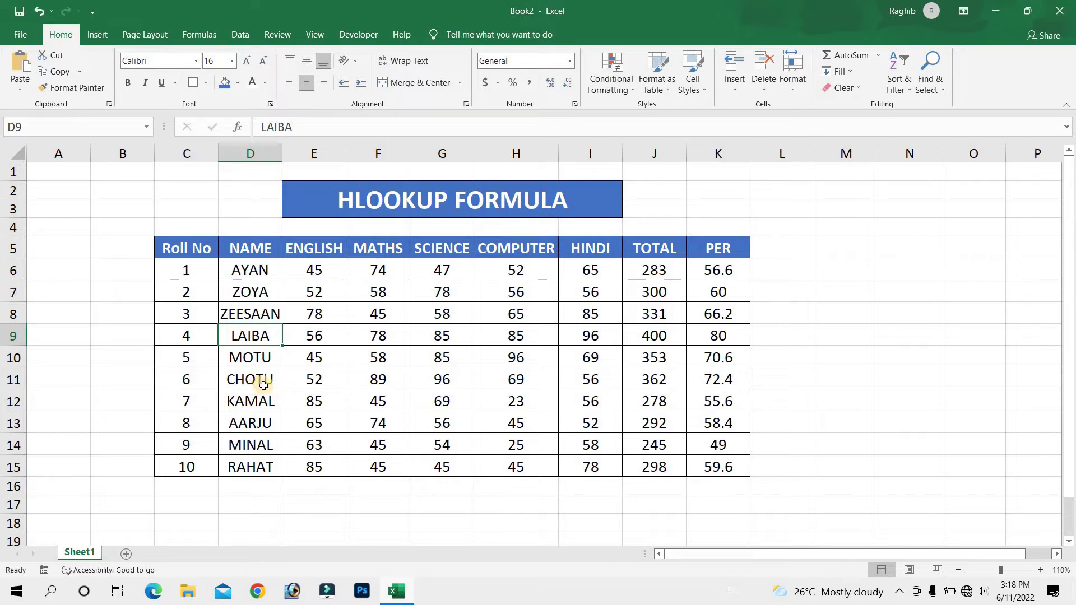
{"action": "left_click_drag", "start_coordinate": [249, 380], "coordinate": [714, 385]}
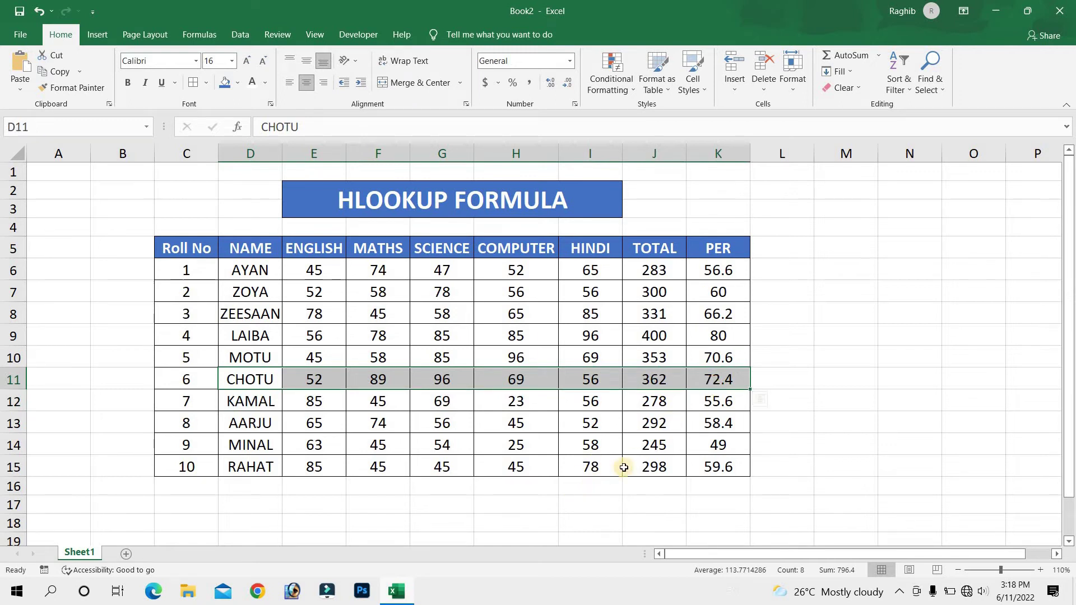
{"action": "left_click", "coordinate": [804, 410]}
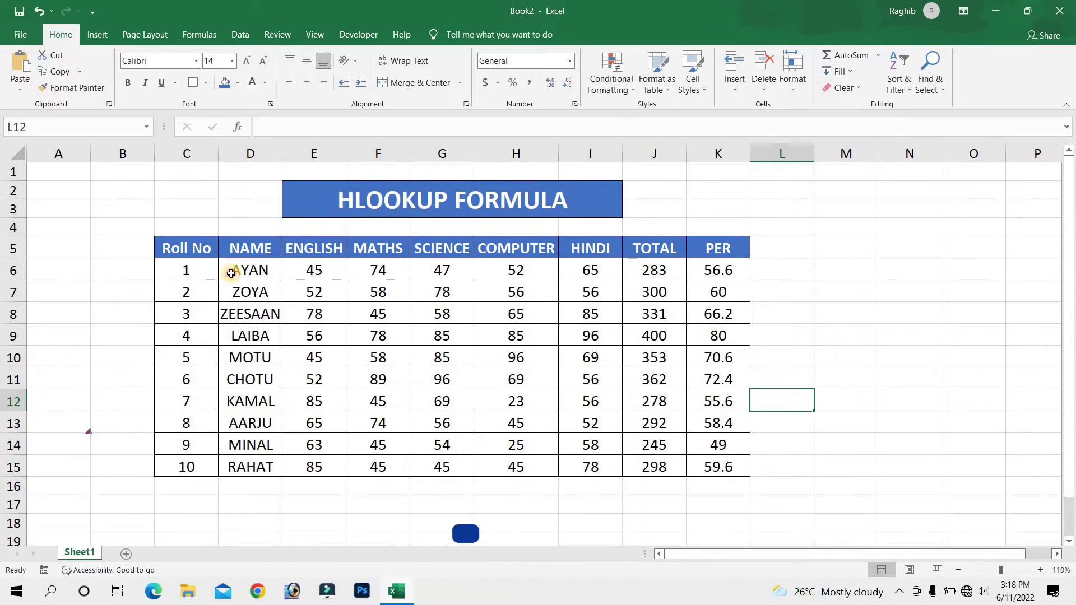
{"action": "left_click_drag", "start_coordinate": [235, 274], "coordinate": [250, 424]}
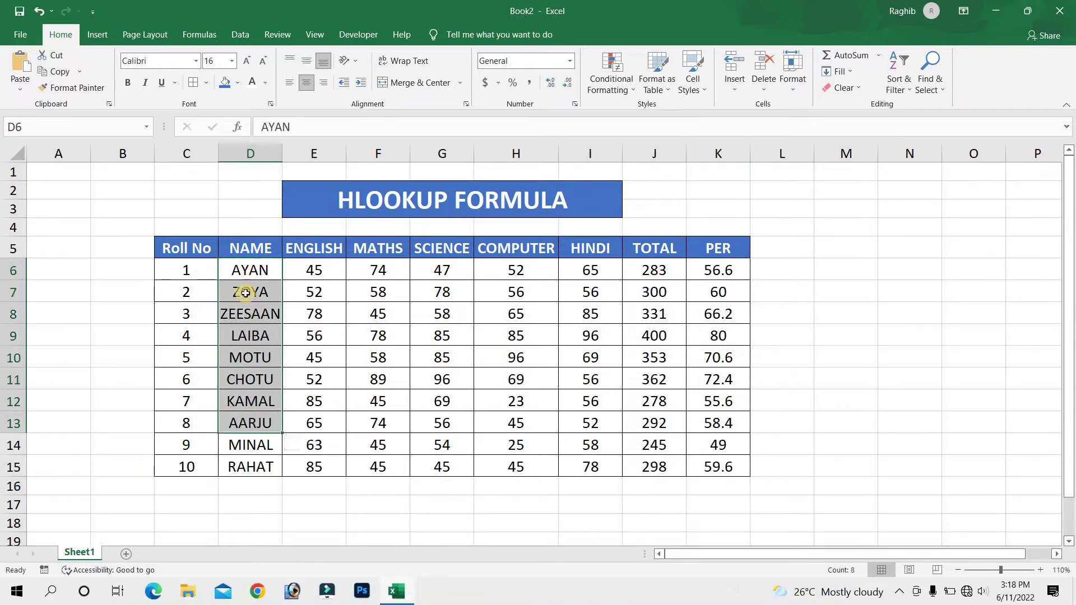
{"action": "left_click", "coordinate": [273, 358]}
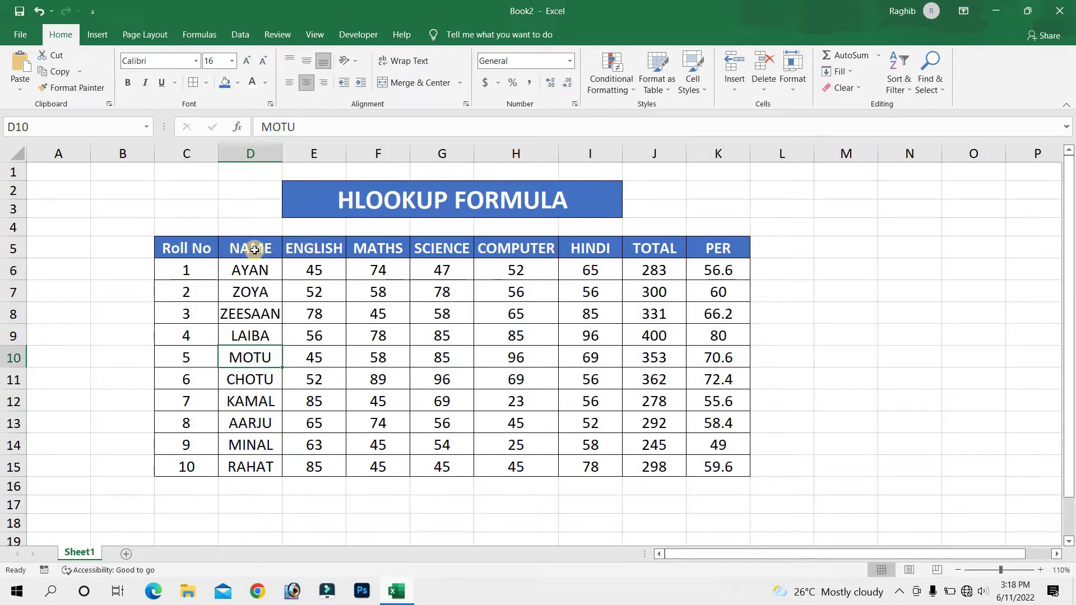
{"action": "left_click_drag", "start_coordinate": [254, 250], "coordinate": [655, 251]}
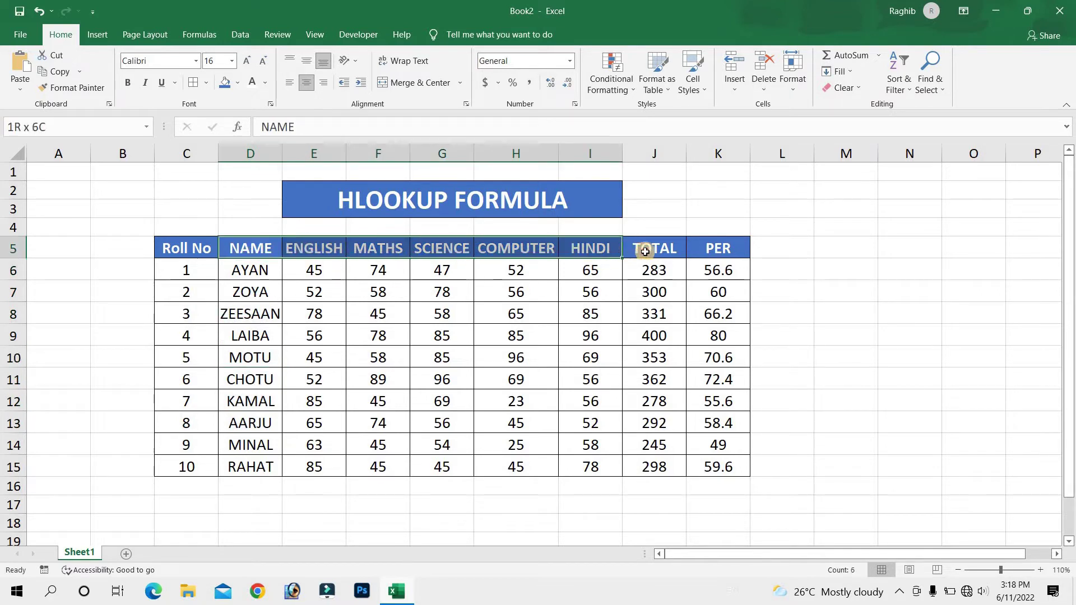
{"action": "left_click", "coordinate": [795, 285]}
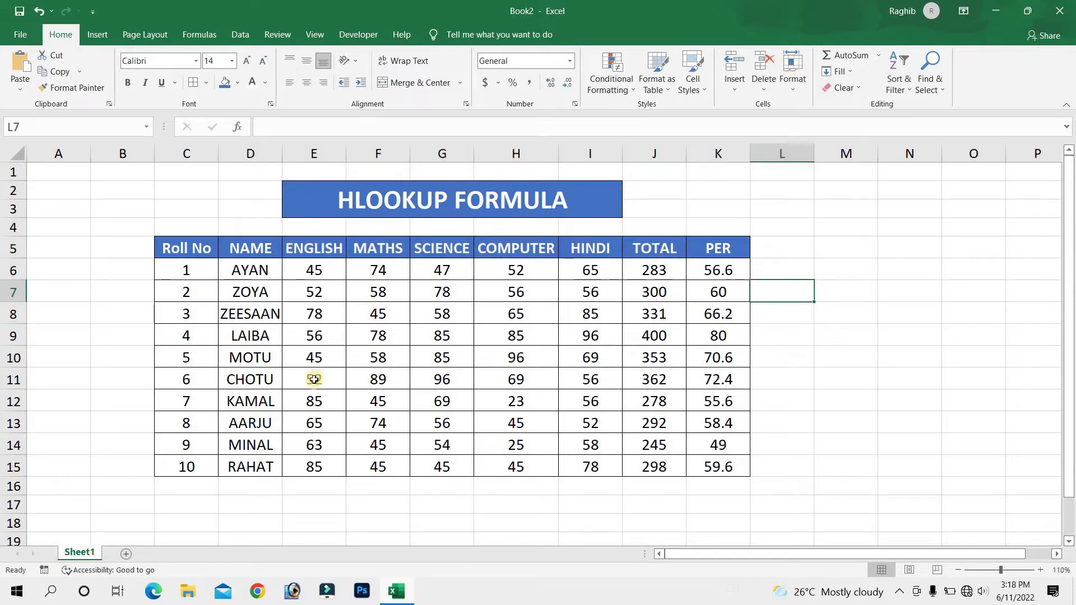
{"action": "left_click", "coordinate": [262, 383]}
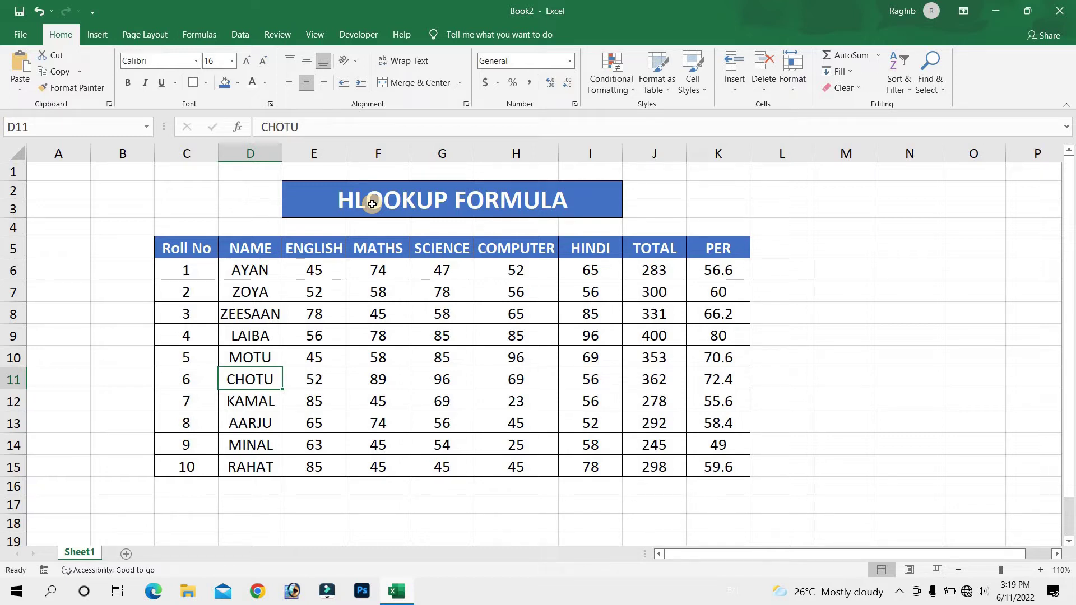
- Enter the label Computer in cell D18 below the table
{"action": "scroll", "coordinate": [355, 303], "scroll_direction": "down", "scroll_amount": 2}
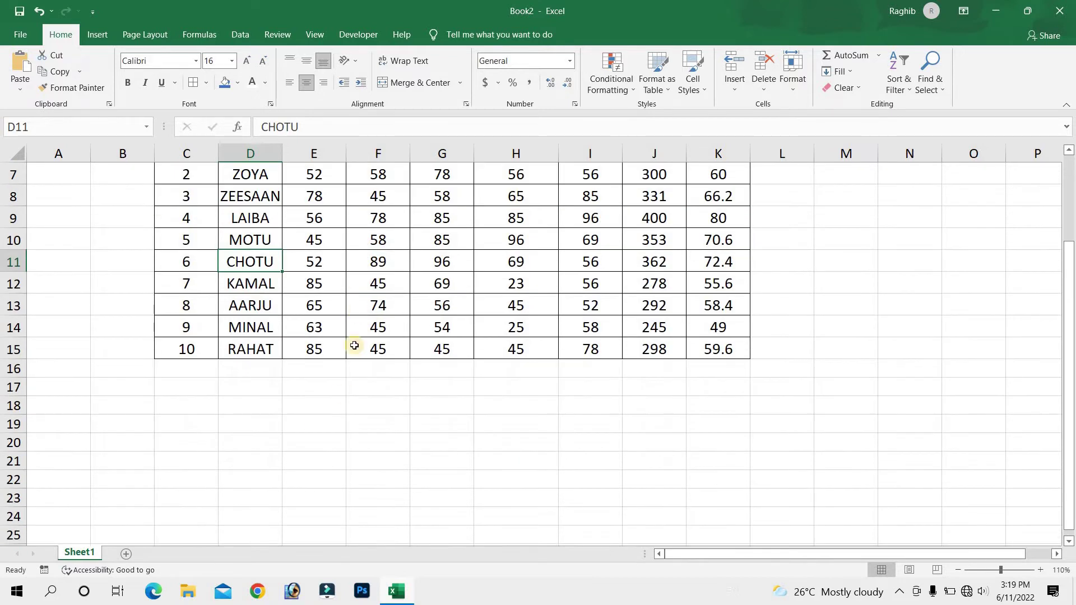
{"action": "scroll", "coordinate": [345, 399], "scroll_direction": "up", "scroll_amount": 1}
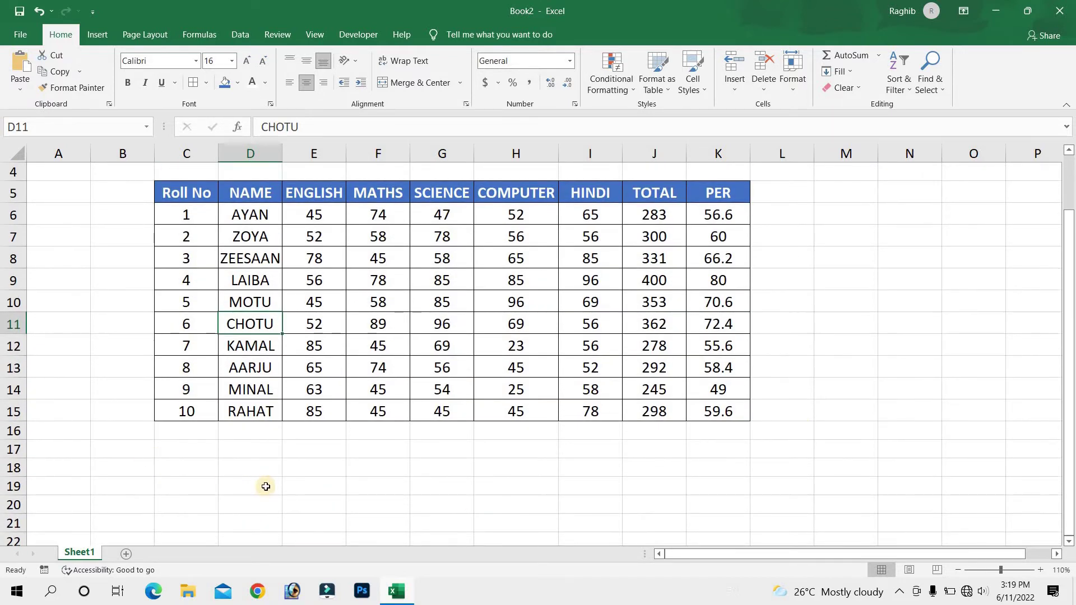
{"action": "left_click", "coordinate": [251, 469]}
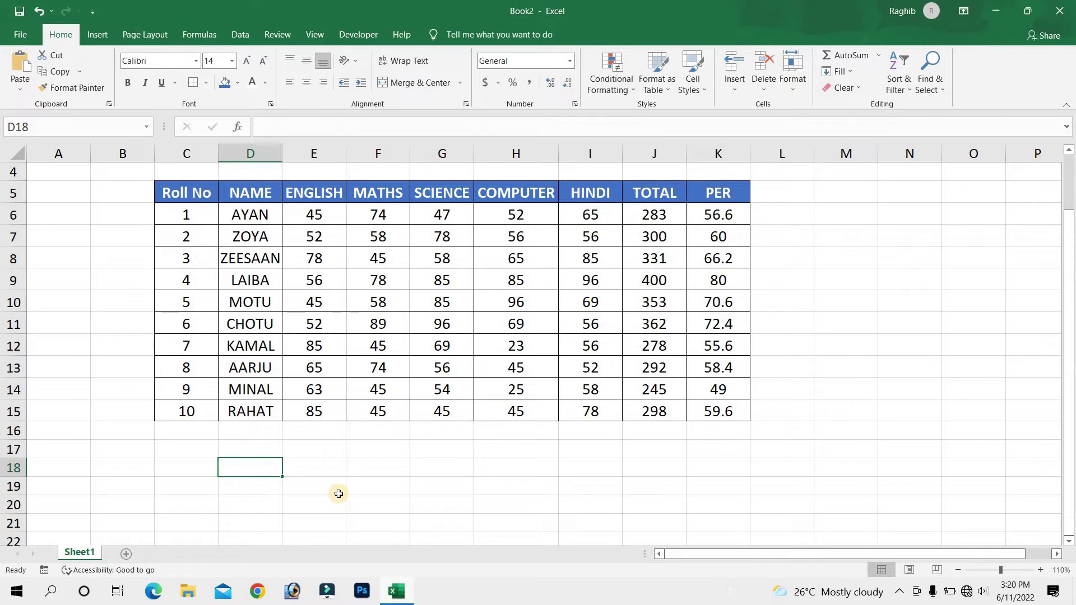
{"action": "type", "text": "Co"}
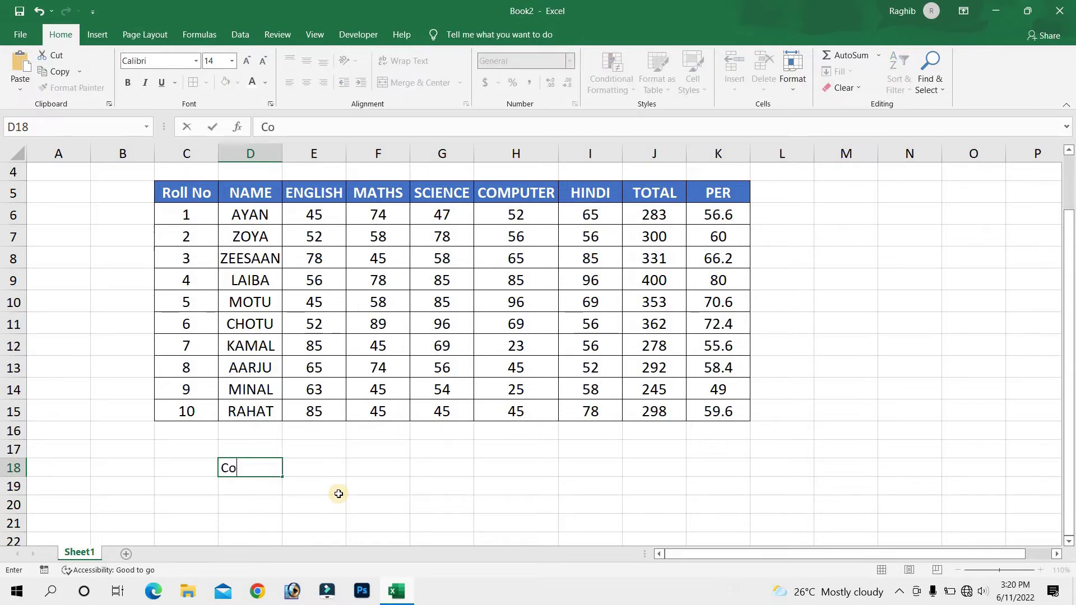
{"action": "type", "text": "mputer"}
{"action": "left_click", "coordinate": [417, 482]}
{"action": "left_click", "coordinate": [325, 467]}
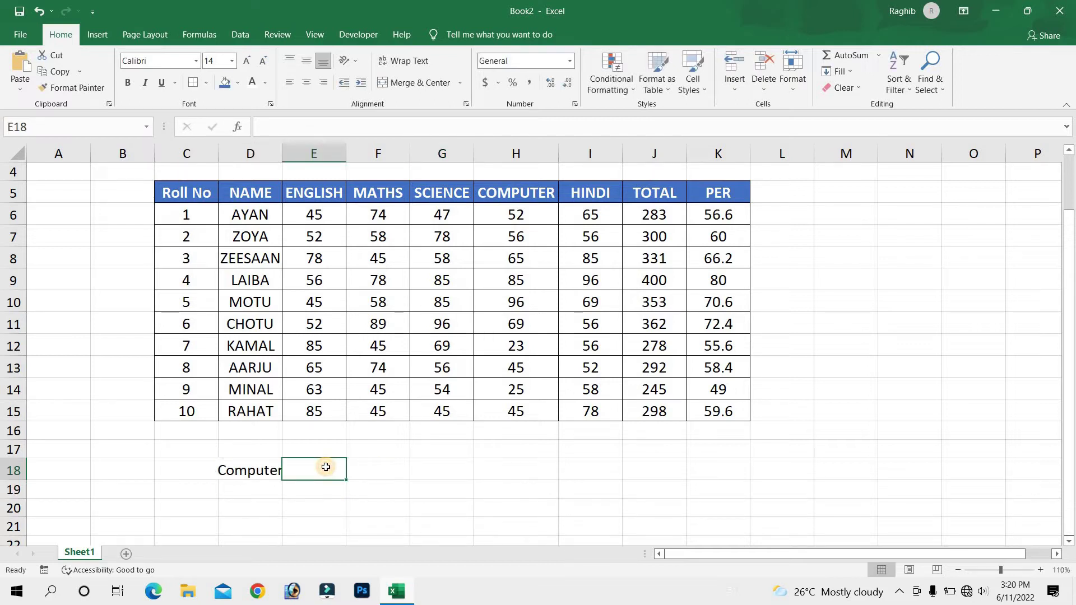
- Start =HLOOKUP( in E18 with D18 as the lookup value
{"action": "type", "text": "="}
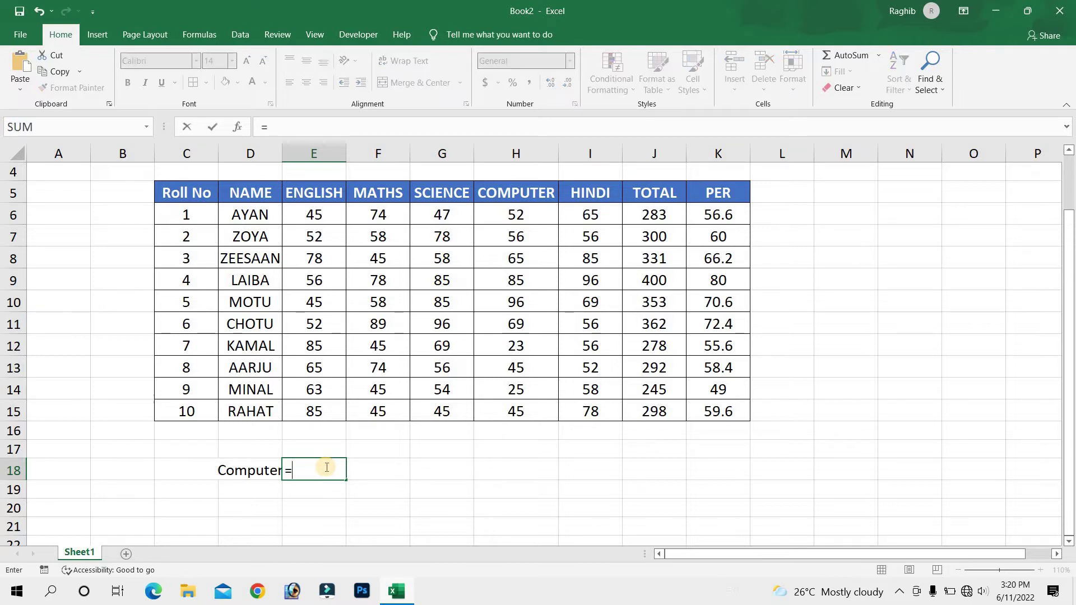
{"action": "type", "text": "h"}
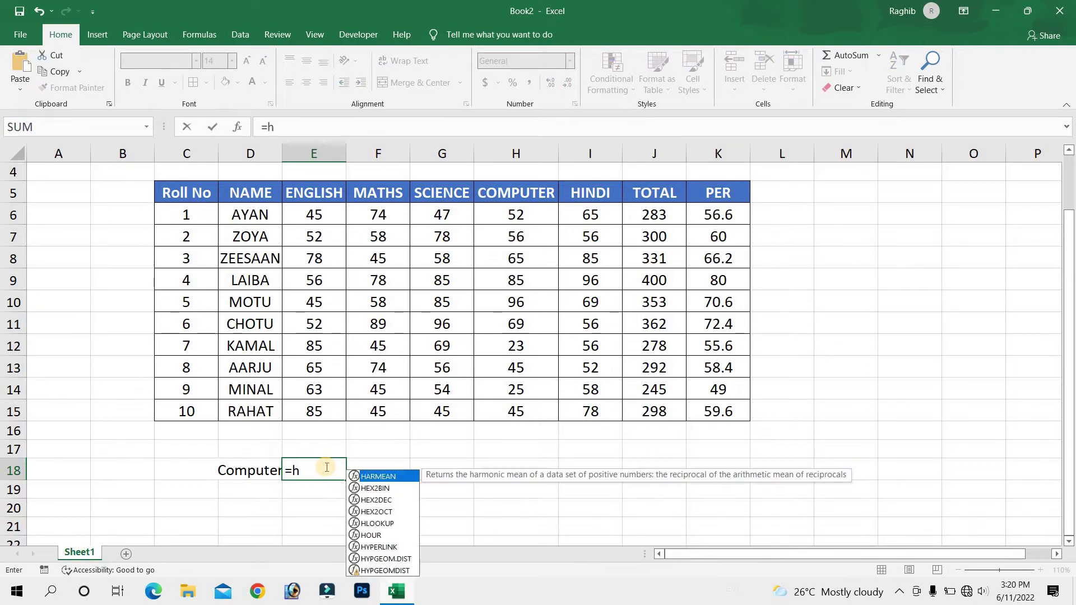
{"action": "type", "text": "lookup"}
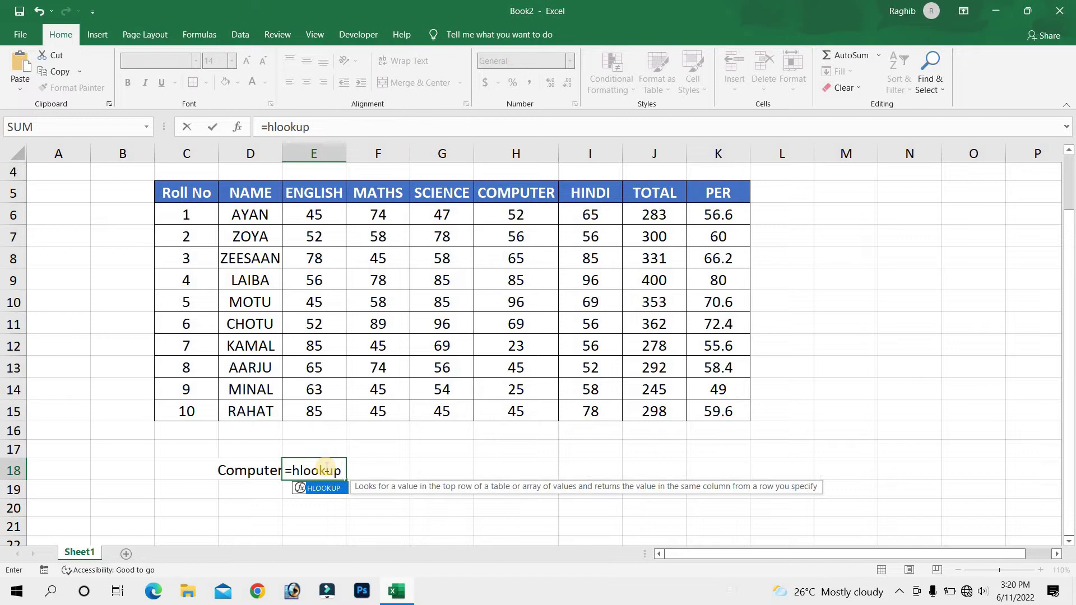
{"action": "key", "text": "Tab"}
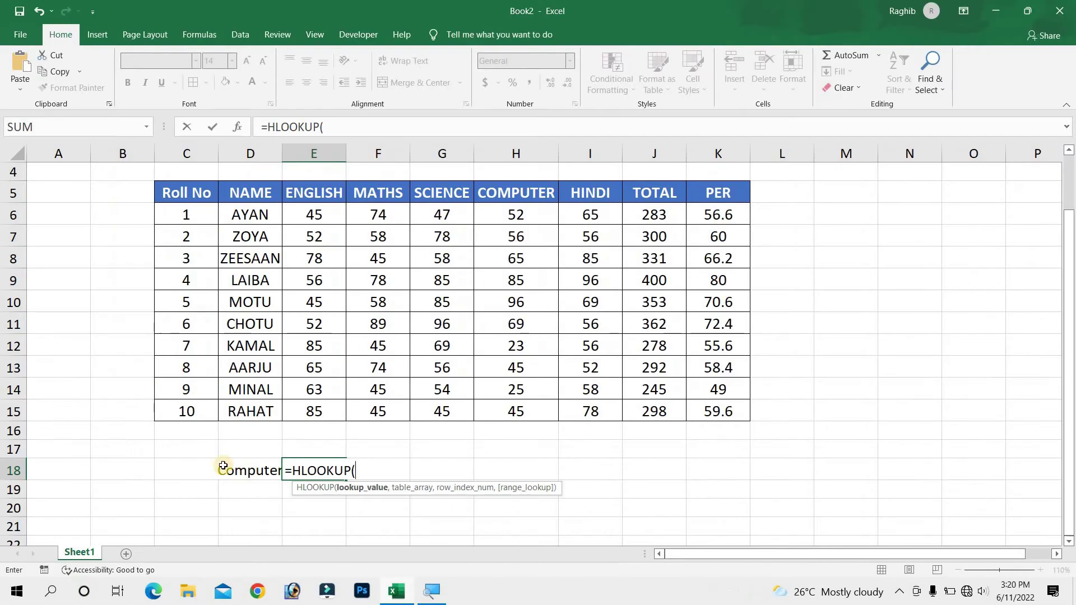
{"action": "left_click", "coordinate": [254, 471]}
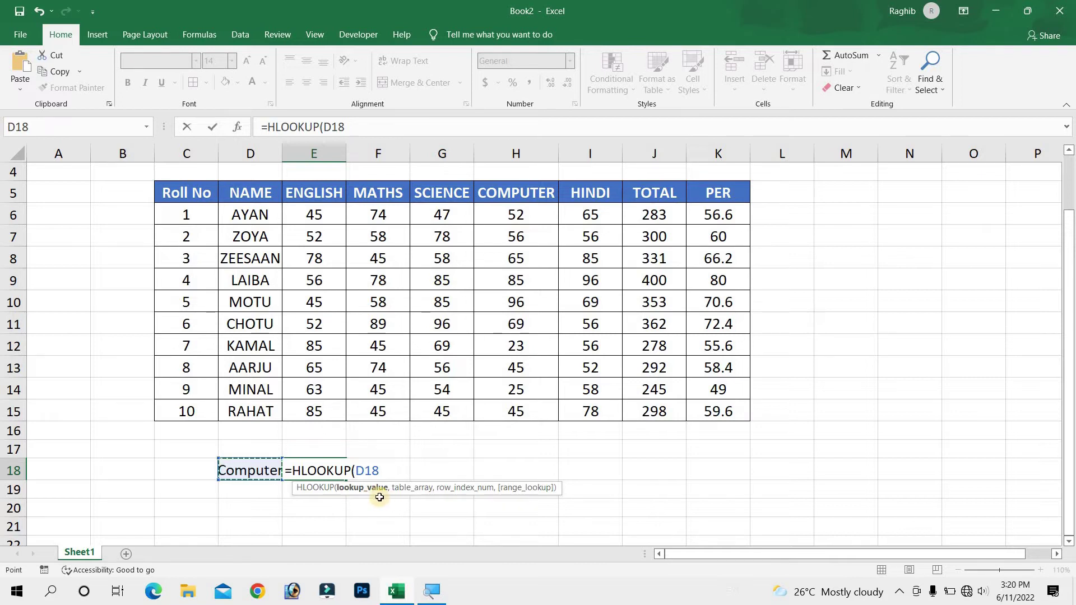
{"action": "type", "text": ","}
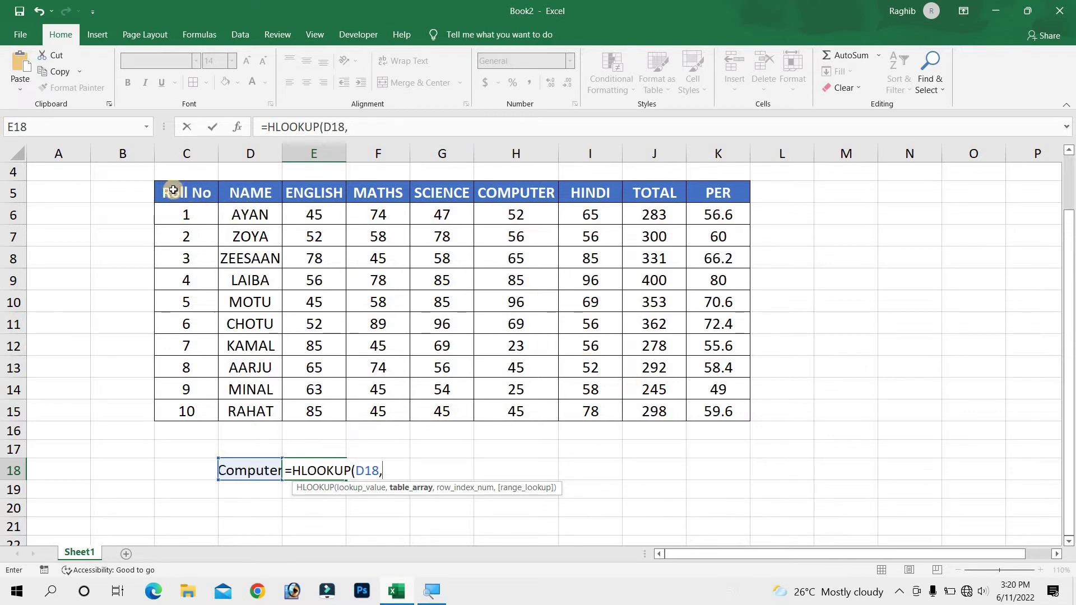
- Add table range C5:K15, row index 5 and exact match 0 to close the formula
{"action": "left_click_drag", "start_coordinate": [174, 190], "coordinate": [715, 417]}
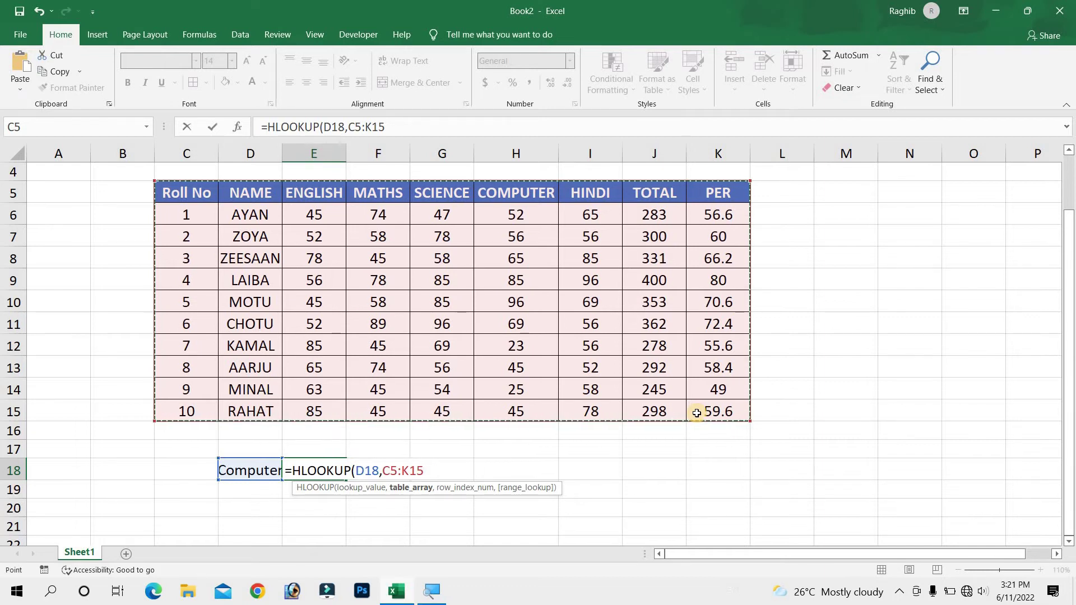
{"action": "type", "text": ","}
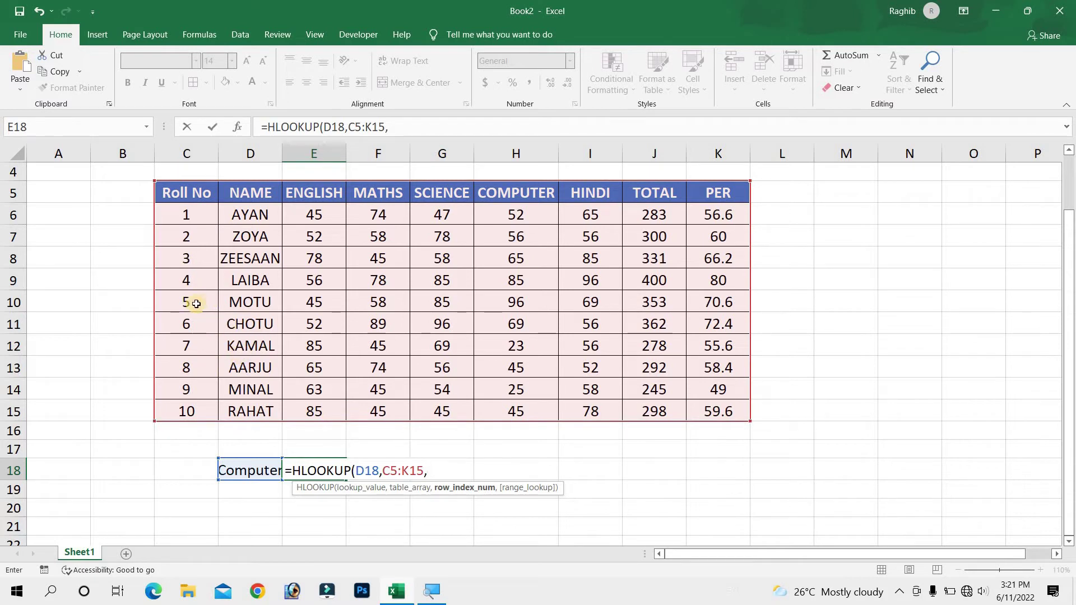
{"action": "type", "text": "5"}
{"action": "type", "text": ","}
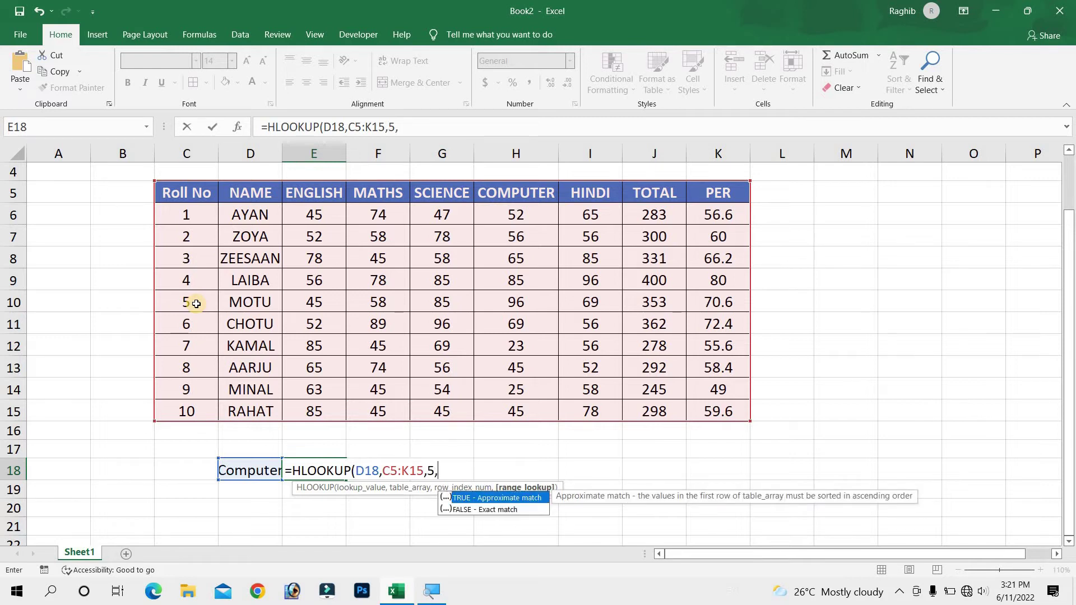
{"action": "type", "text": "0"}
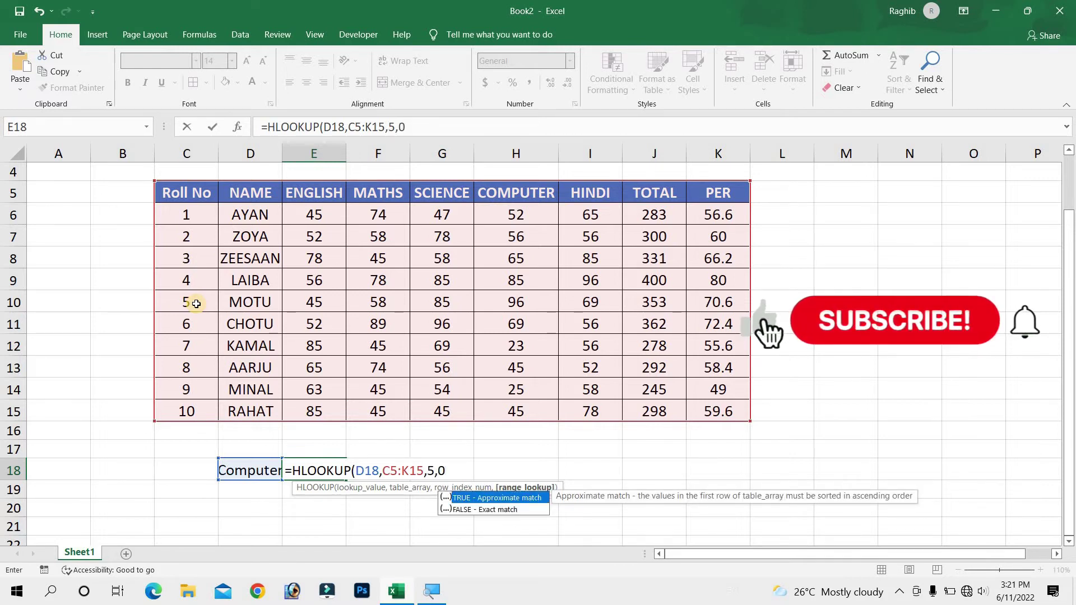
{"action": "type", "text": ")"}
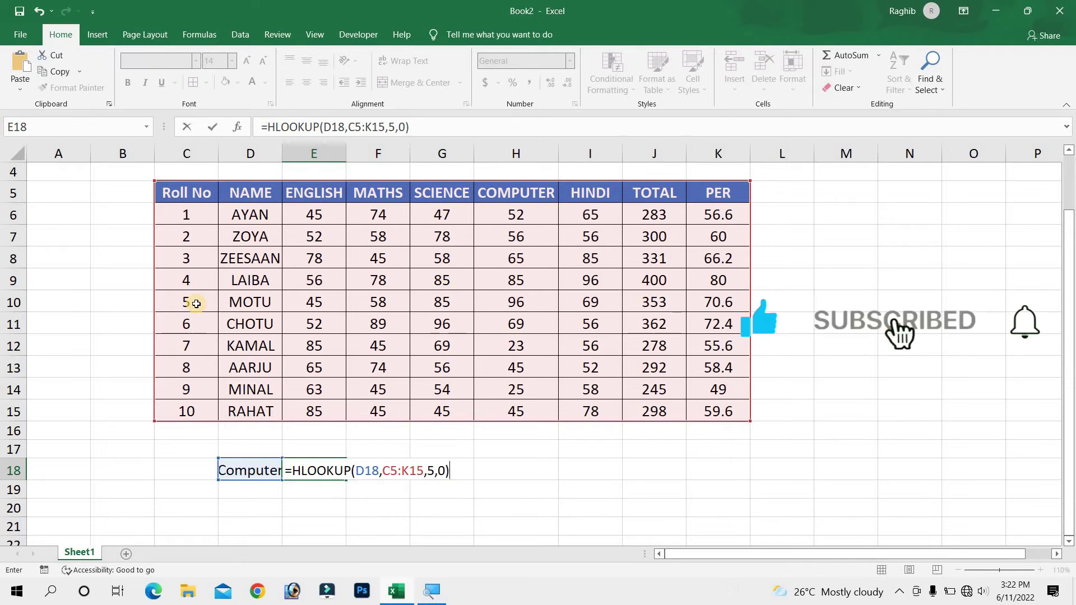
- Commit the formula and check that E18's 85 matches LAIBA's Computer mark in H9
{"action": "key", "text": "Return"}
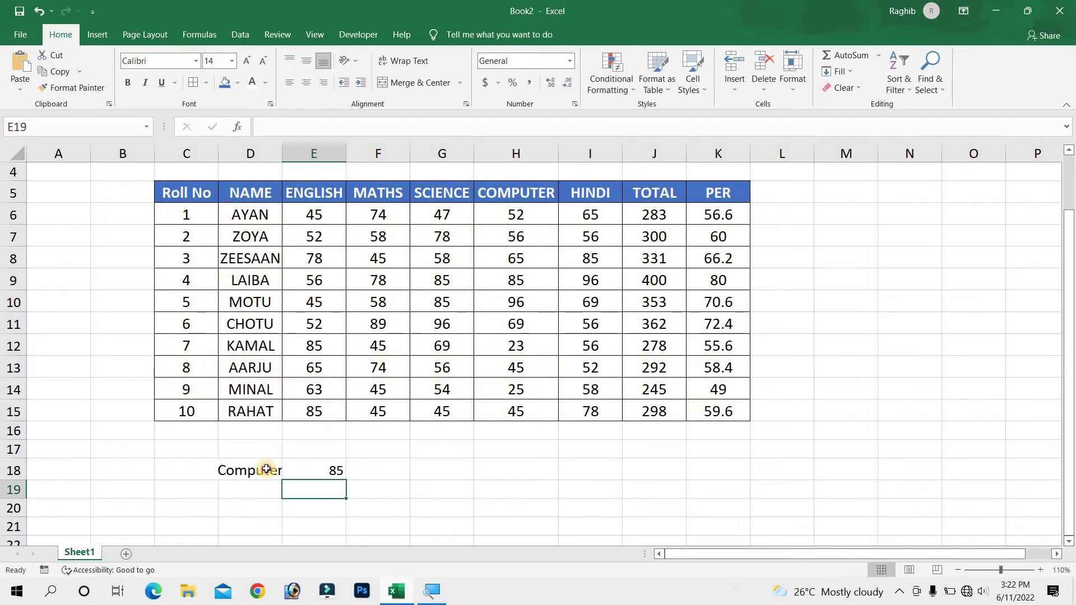
{"action": "left_click", "coordinate": [266, 470]}
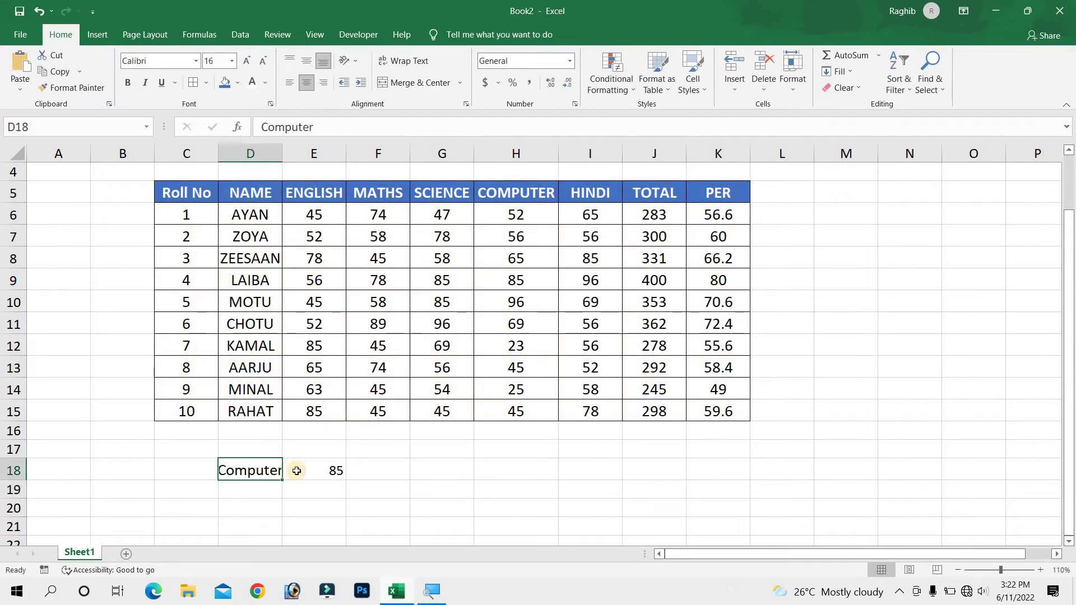
{"action": "left_click", "coordinate": [298, 471]}
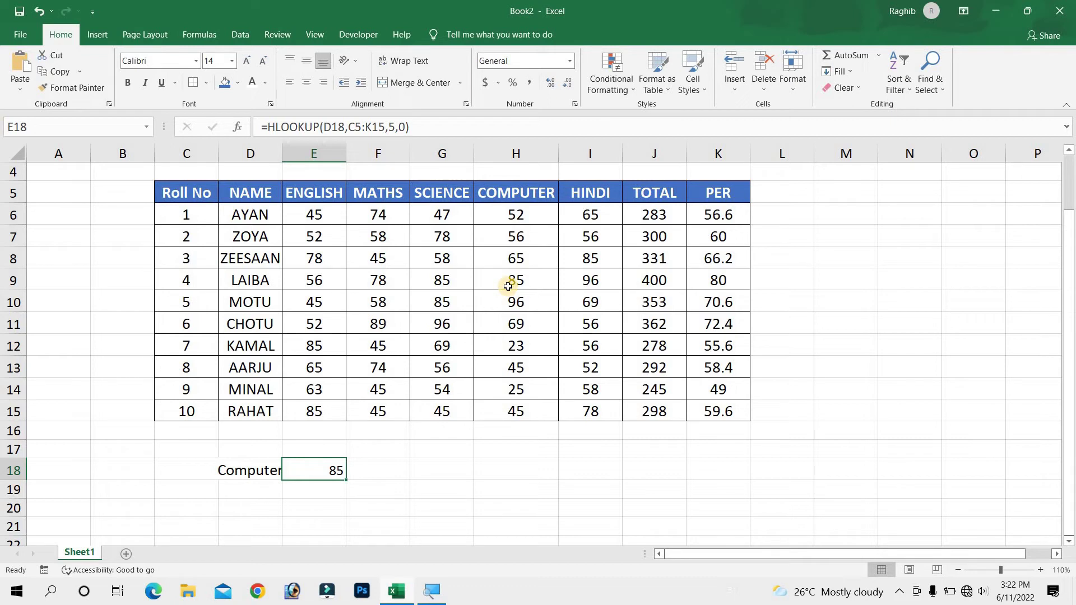
{"action": "left_click", "coordinate": [508, 286]}
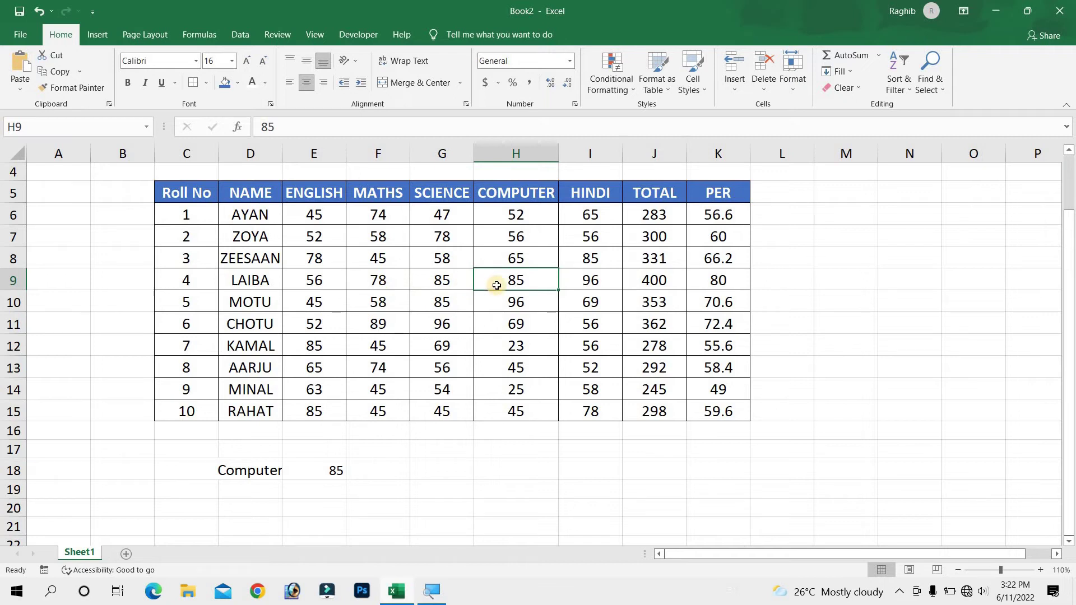
{"action": "left_click", "coordinate": [234, 471]}
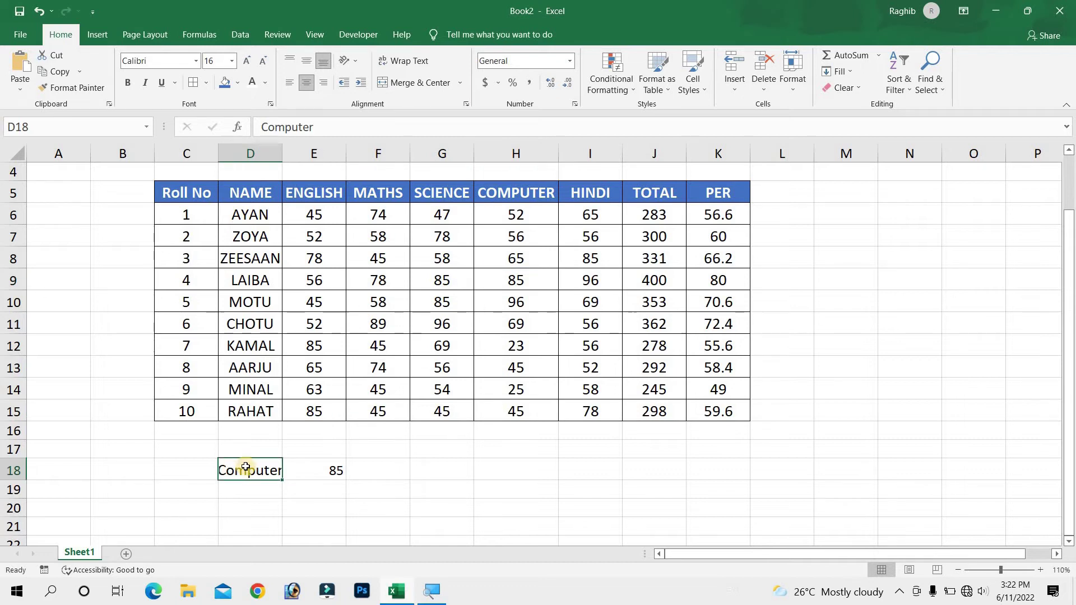
- Change D18 to hindi and verify E18's 96 against LAIBA's row of marks
{"action": "type", "text": "hind"}
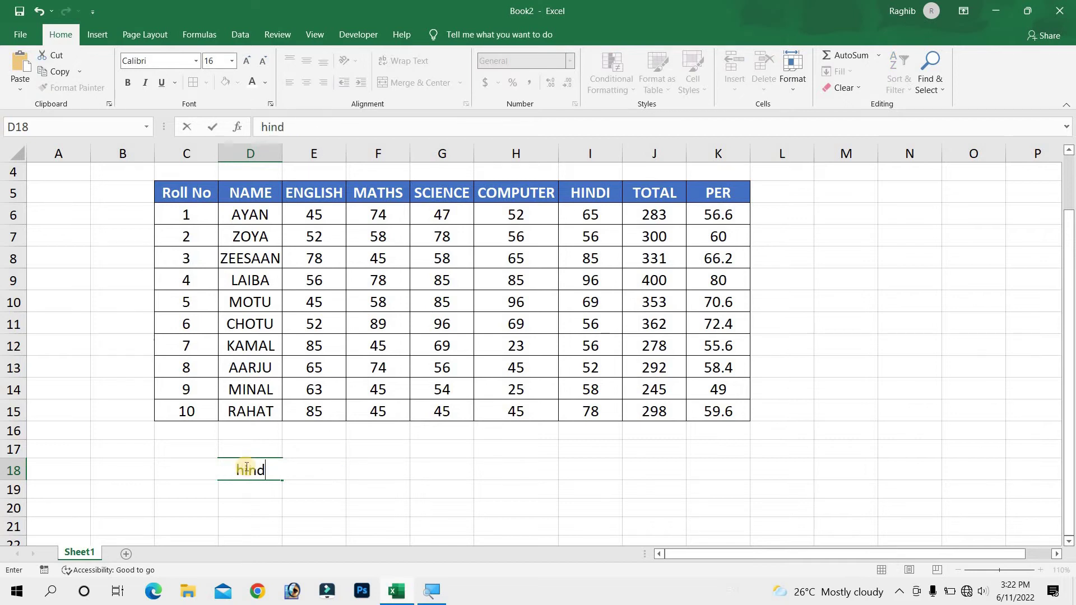
{"action": "type", "text": "i"}
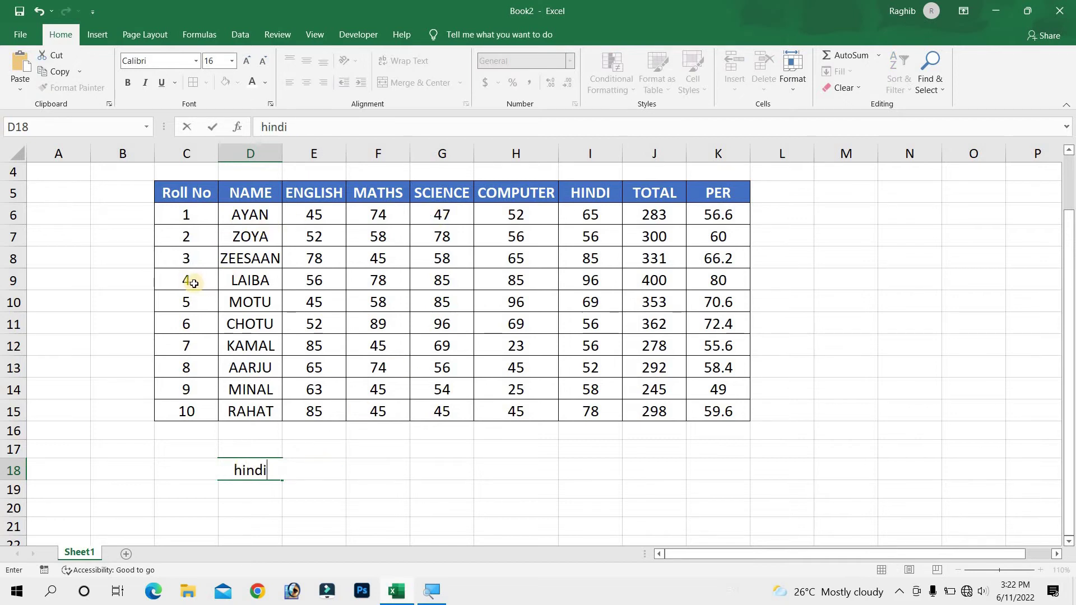
{"action": "left_click_drag", "start_coordinate": [193, 284], "coordinate": [470, 285]}
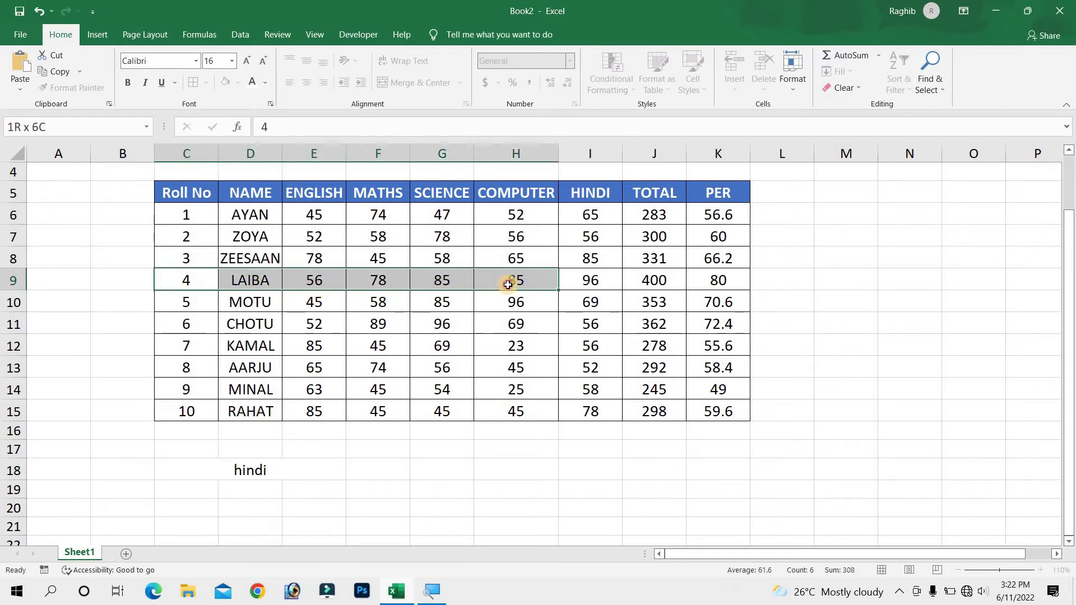
{"action": "left_click_drag", "start_coordinate": [470, 285], "coordinate": [572, 288]}
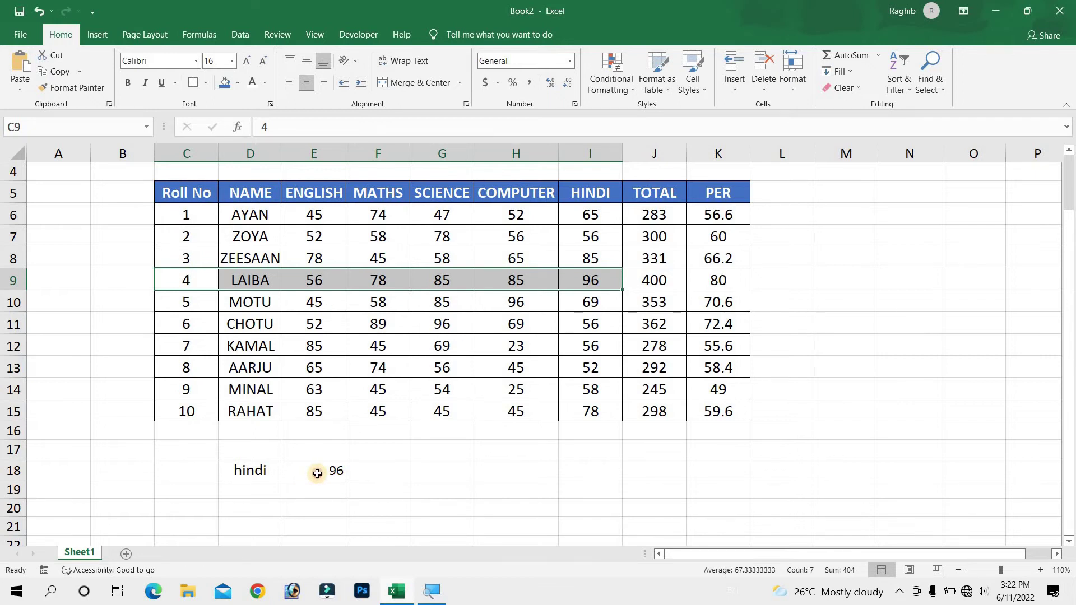
{"action": "left_click", "coordinate": [317, 473]}
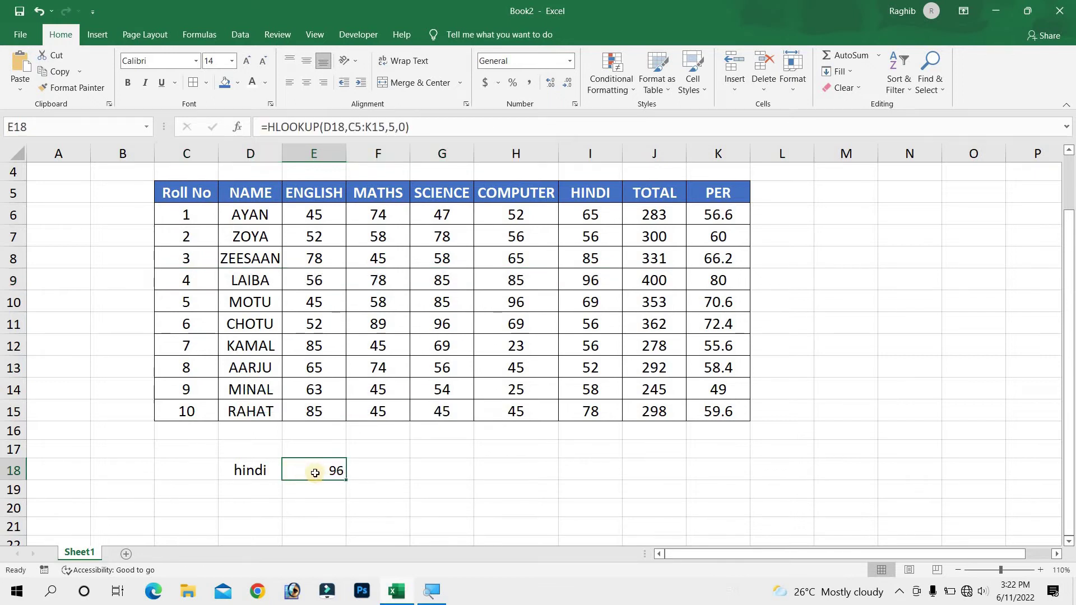
{"action": "left_click", "coordinate": [246, 469]}
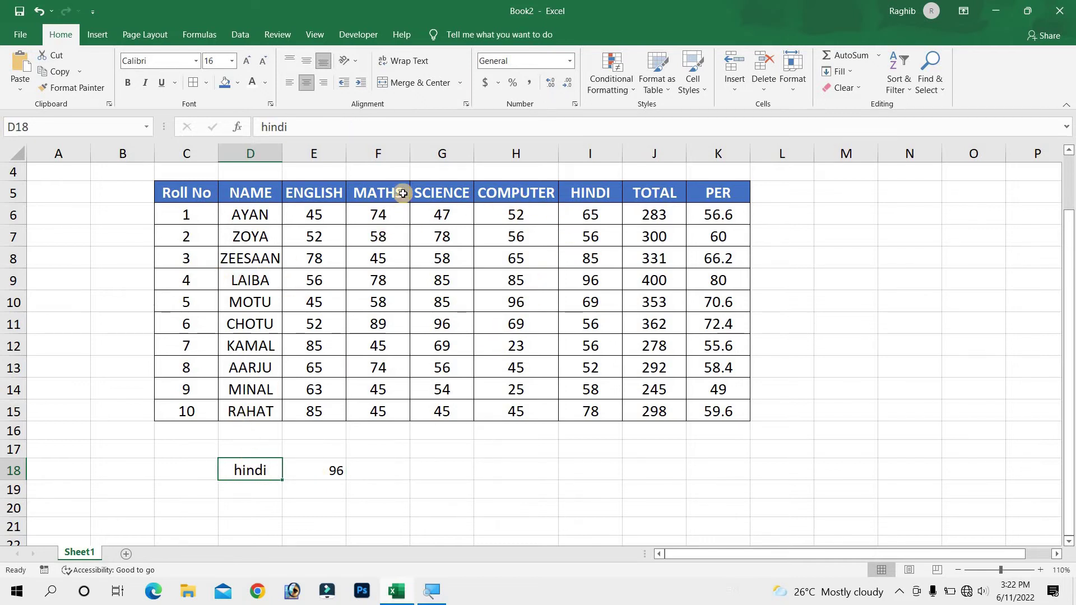
- Change D18 to maths and check the result against LAIBA's Maths mark of 78
{"action": "type", "text": "maths"}
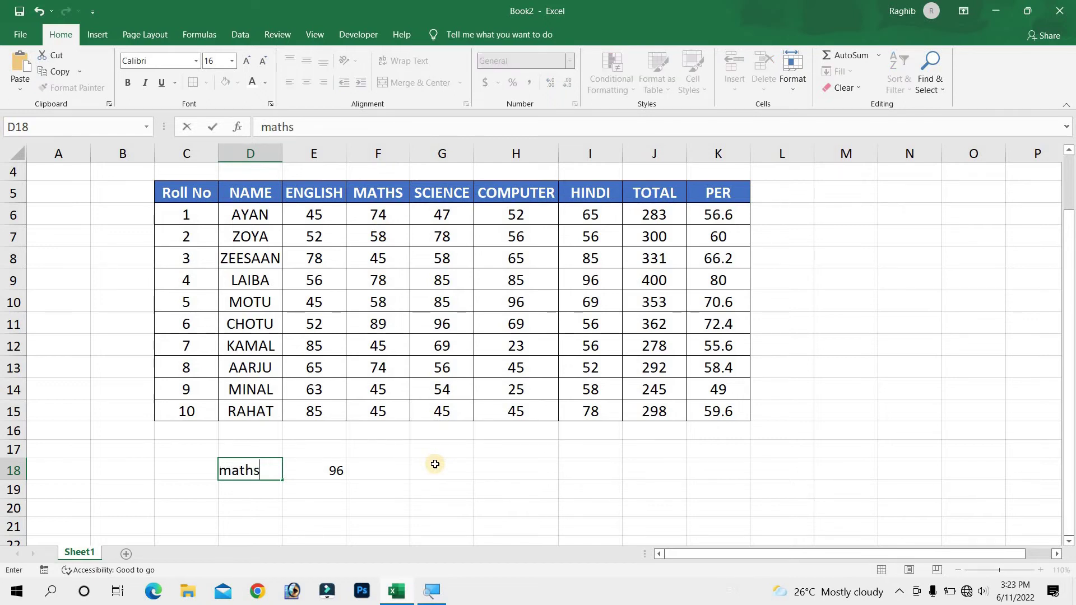
{"action": "key", "text": "Return"}
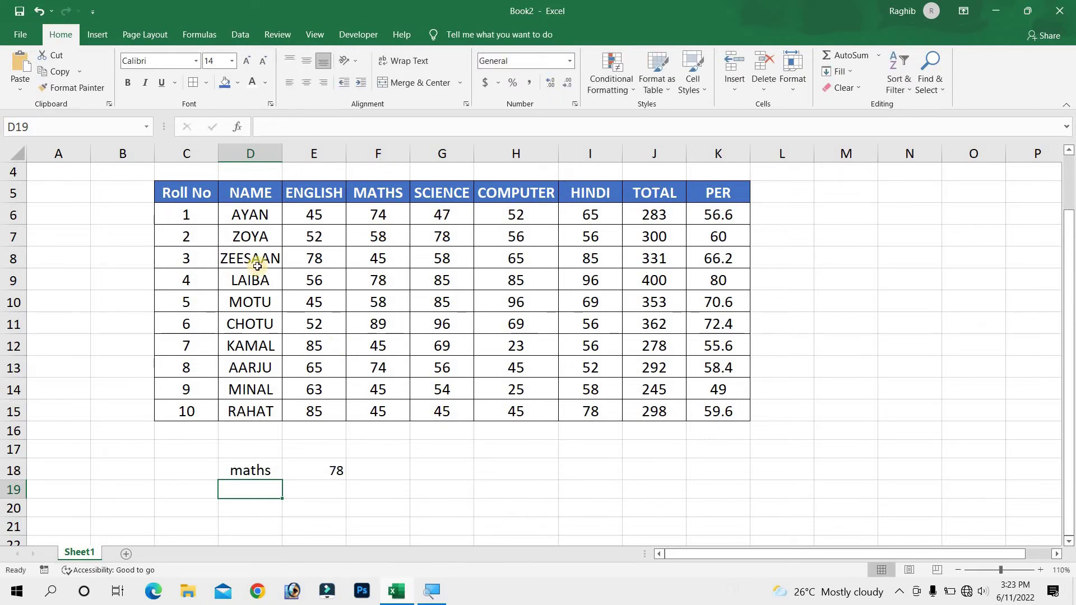
{"action": "left_click", "coordinate": [255, 279]}
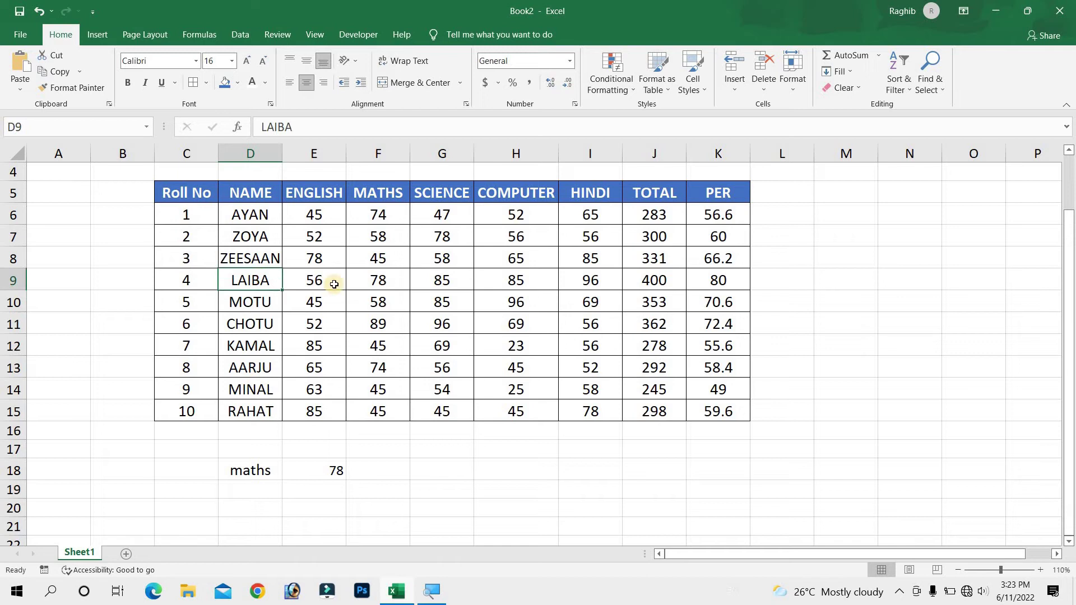
{"action": "left_click", "coordinate": [374, 280]}
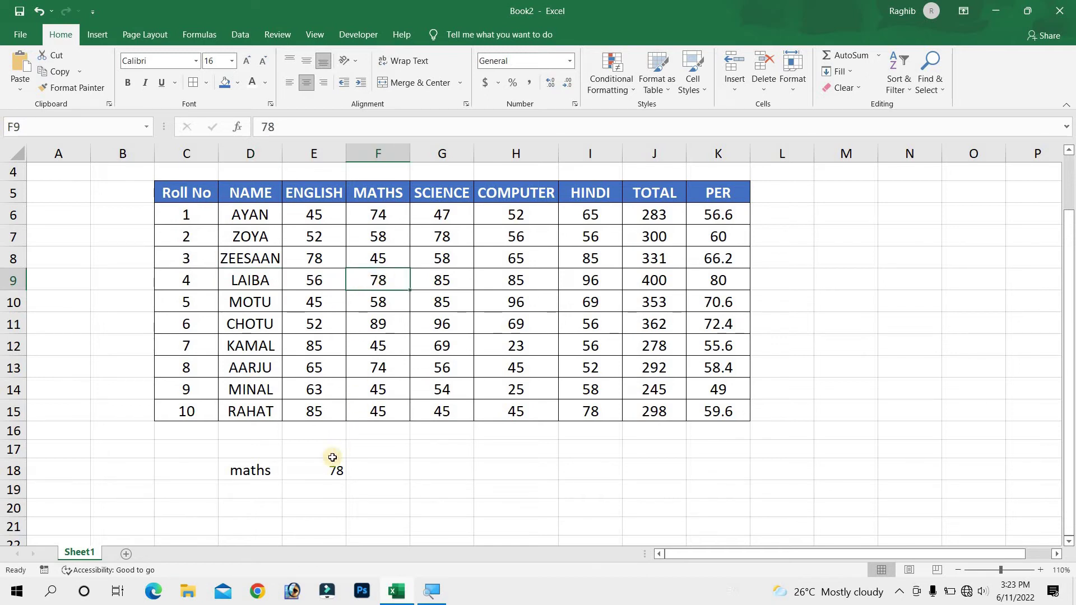
- Clear the subject label and lookup result from D18:E18
{"action": "left_click", "coordinate": [245, 469]}
{"action": "key", "text": "F2"}
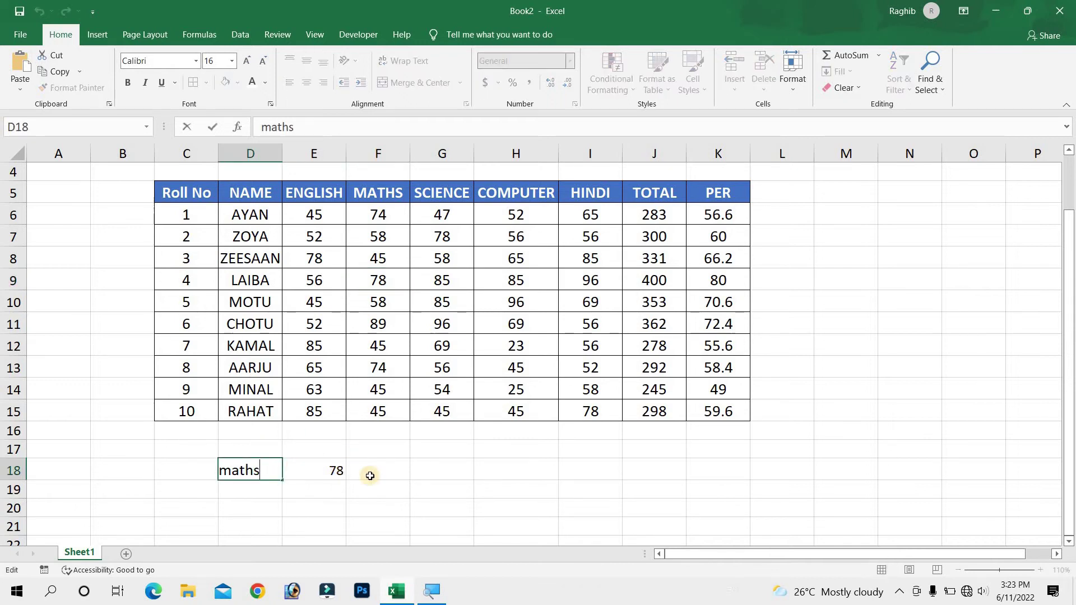
{"action": "left_click", "coordinate": [370, 476]}
{"action": "left_click_drag", "start_coordinate": [329, 471], "coordinate": [234, 472]}
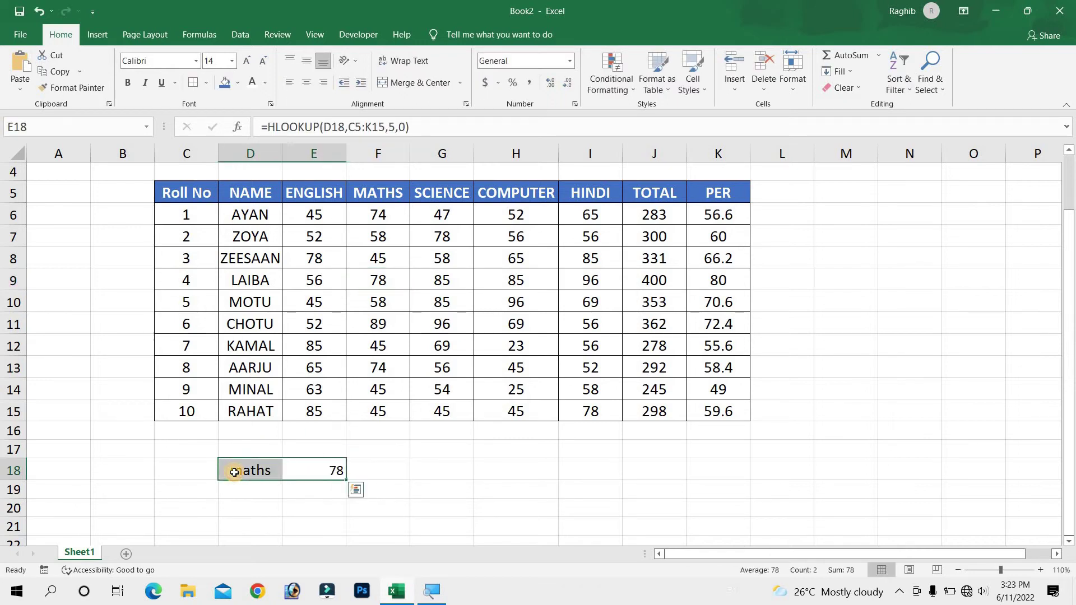
{"action": "key", "text": "Delete"}
- Enter english as the subject label in D18
{"action": "left_click", "coordinate": [445, 487]}
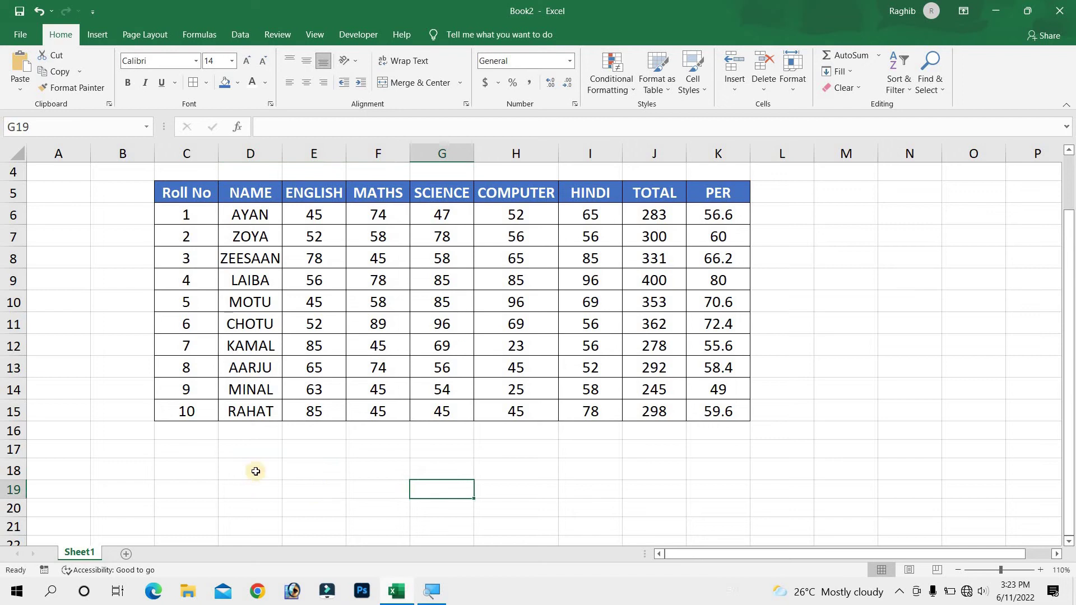
{"action": "left_click", "coordinate": [256, 472]}
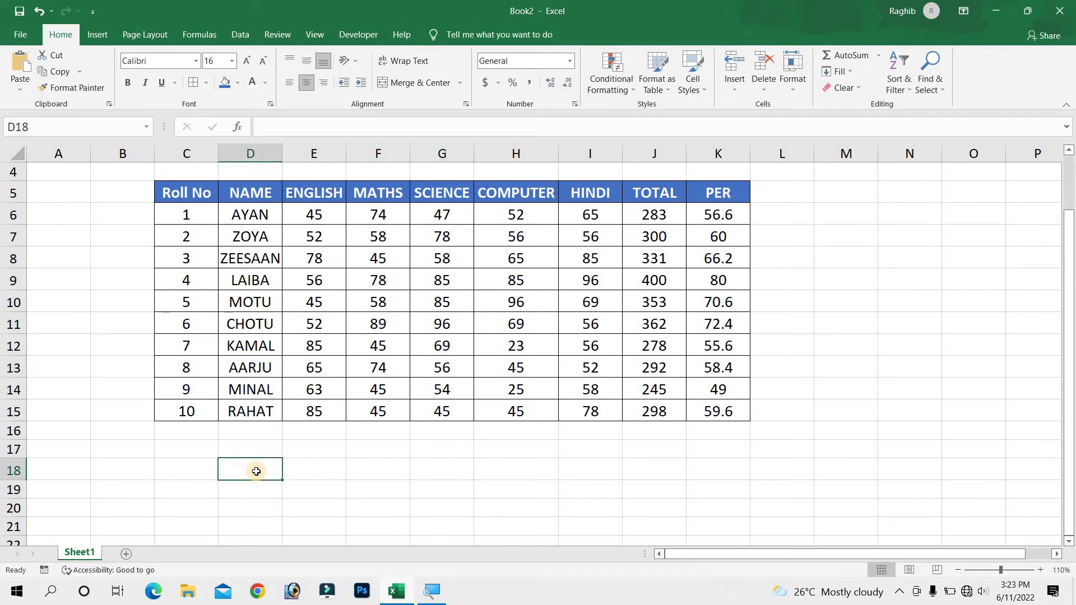
{"action": "type", "text": "eng"}
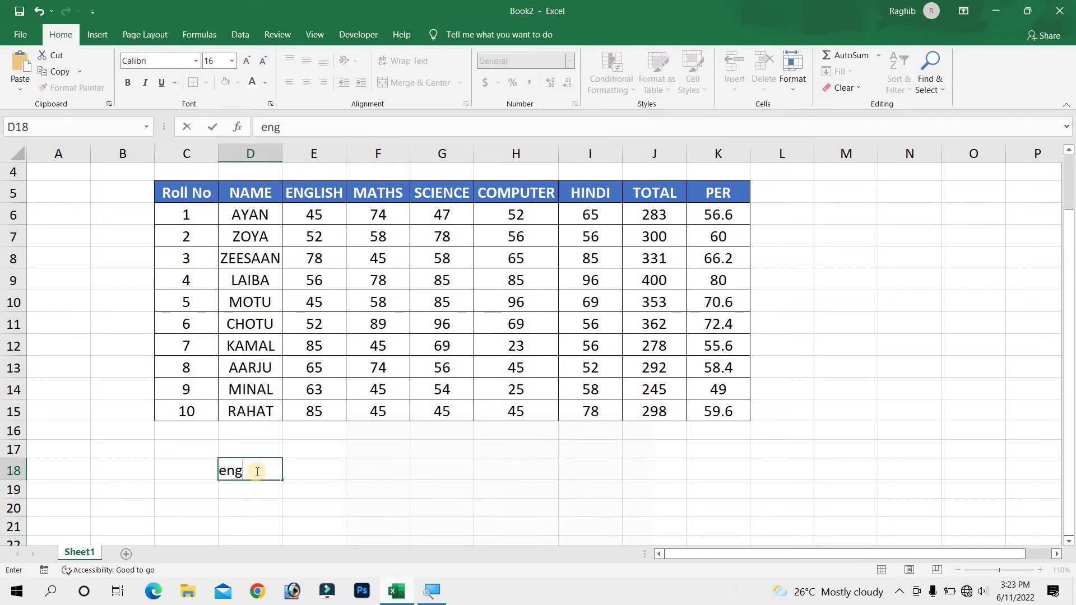
{"action": "type", "text": "lish"}
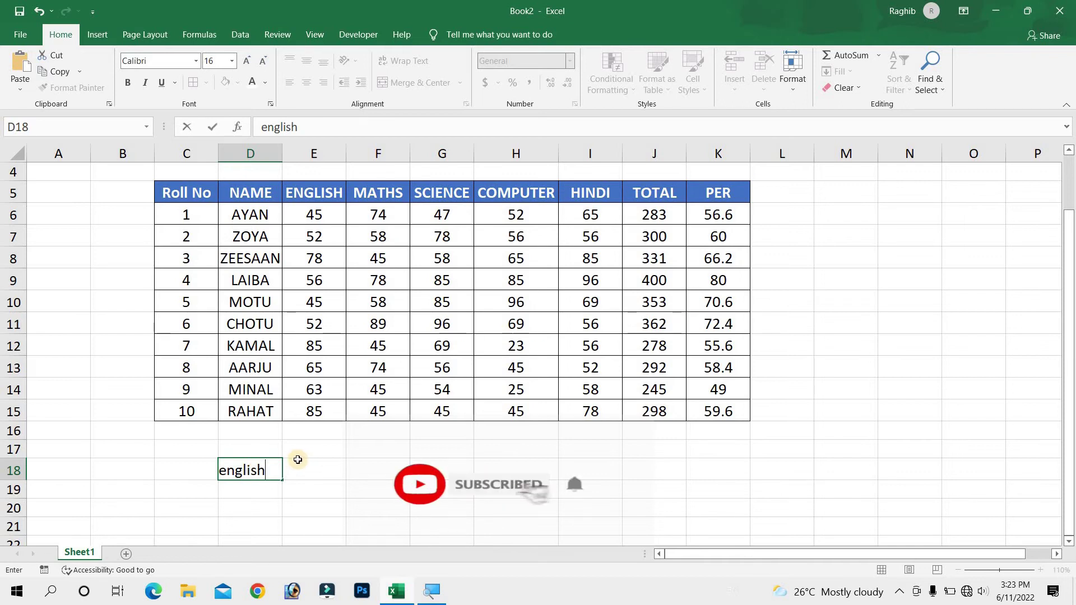
{"action": "left_click", "coordinate": [306, 463]}
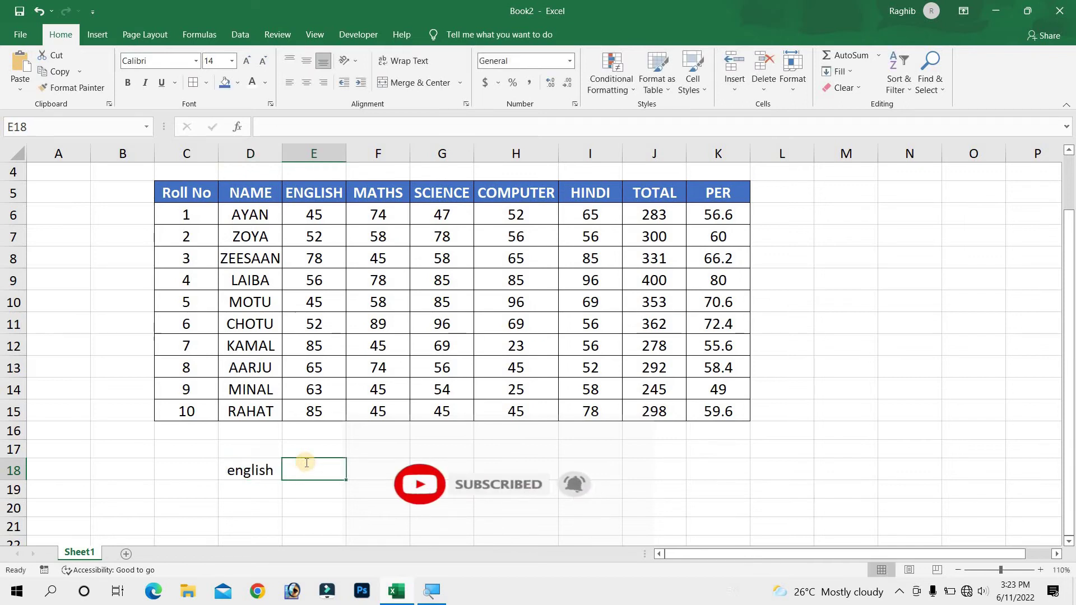
- Enter =HLOOKUP(D18,C5:K15,5,0) in E18, returning 56 for english
{"action": "type", "text": "=hlooku"}
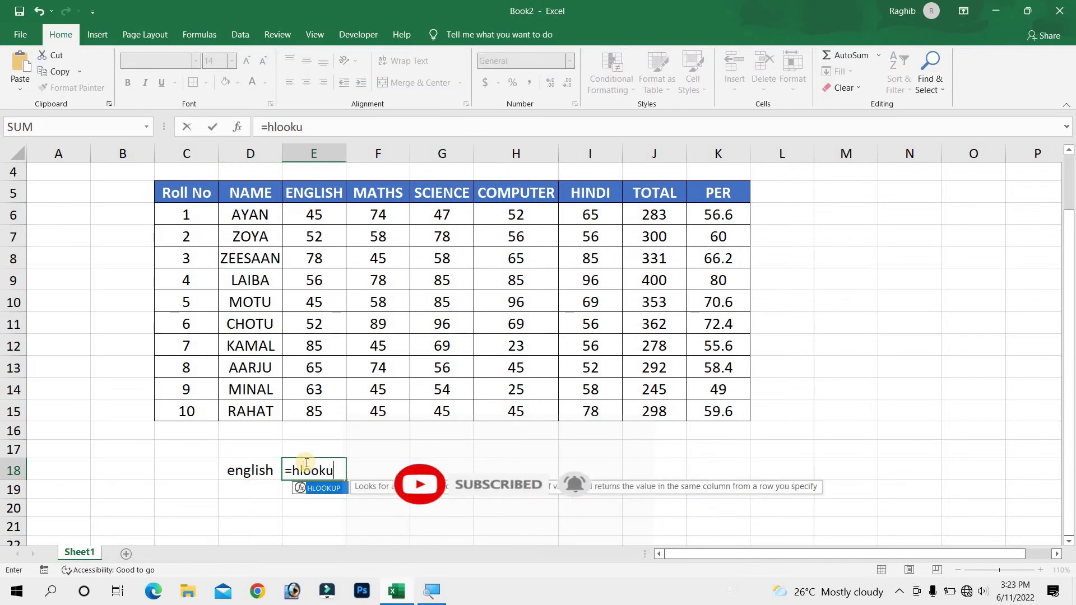
{"action": "type", "text": "p"}
{"action": "key", "text": "Tab"}
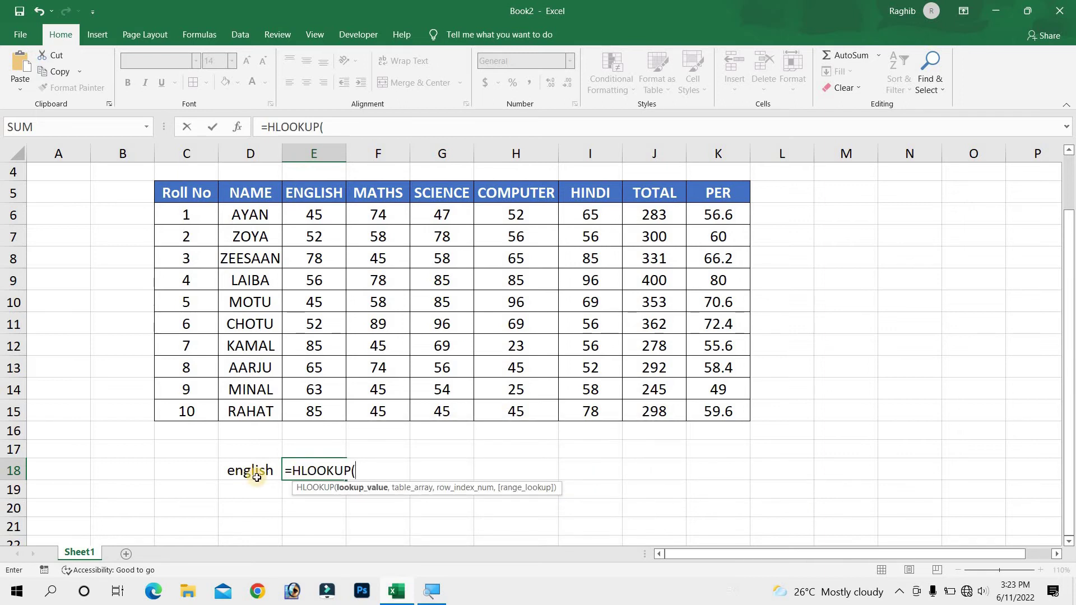
{"action": "left_click", "coordinate": [238, 476]}
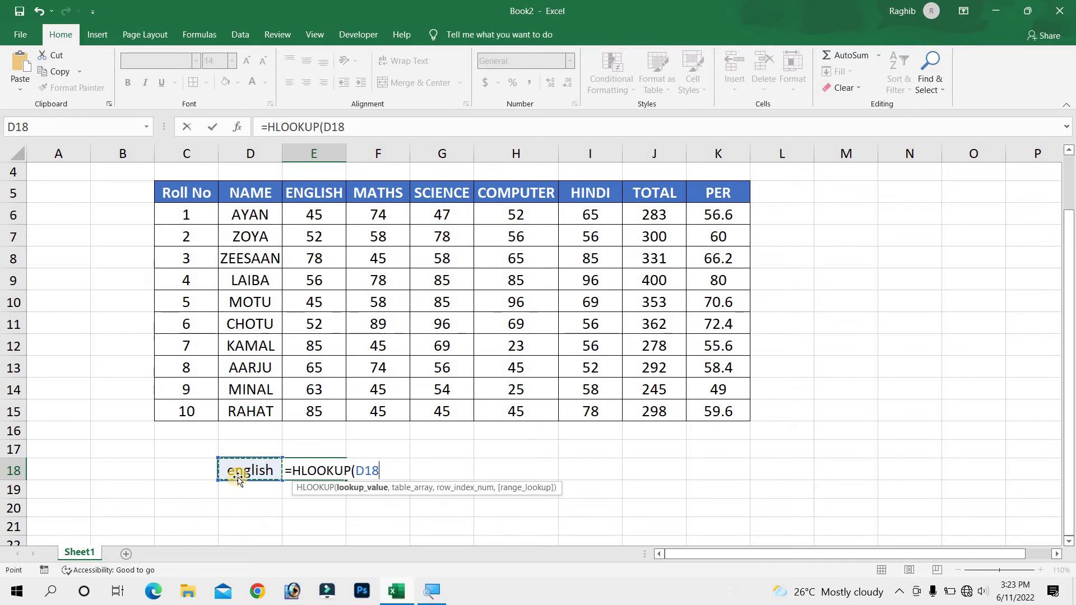
{"action": "type", "text": ","}
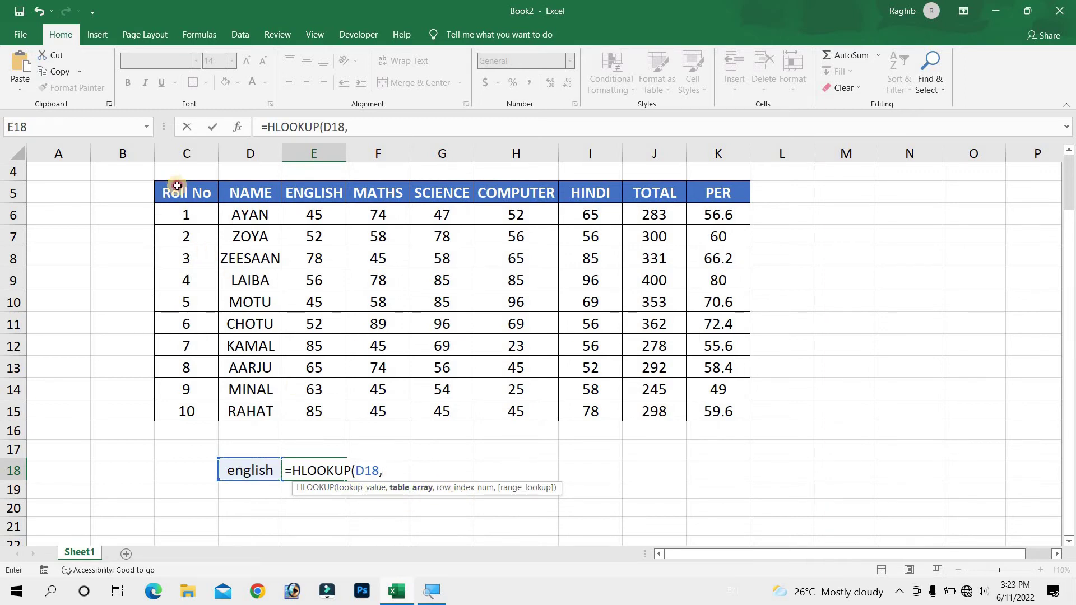
{"action": "left_click_drag", "start_coordinate": [175, 187], "coordinate": [712, 410]}
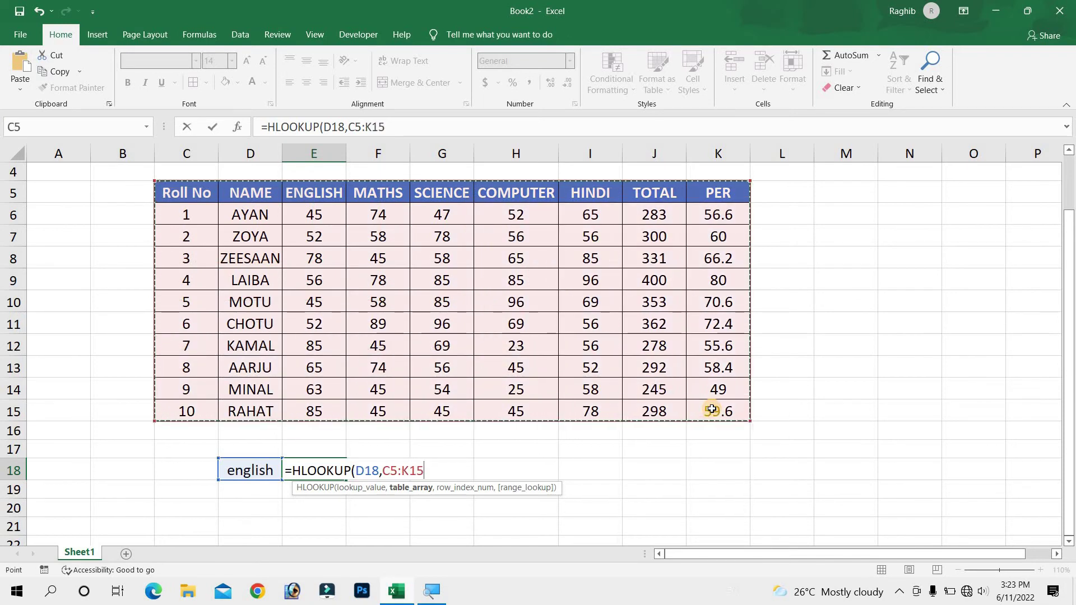
{"action": "type", "text": ",5"}
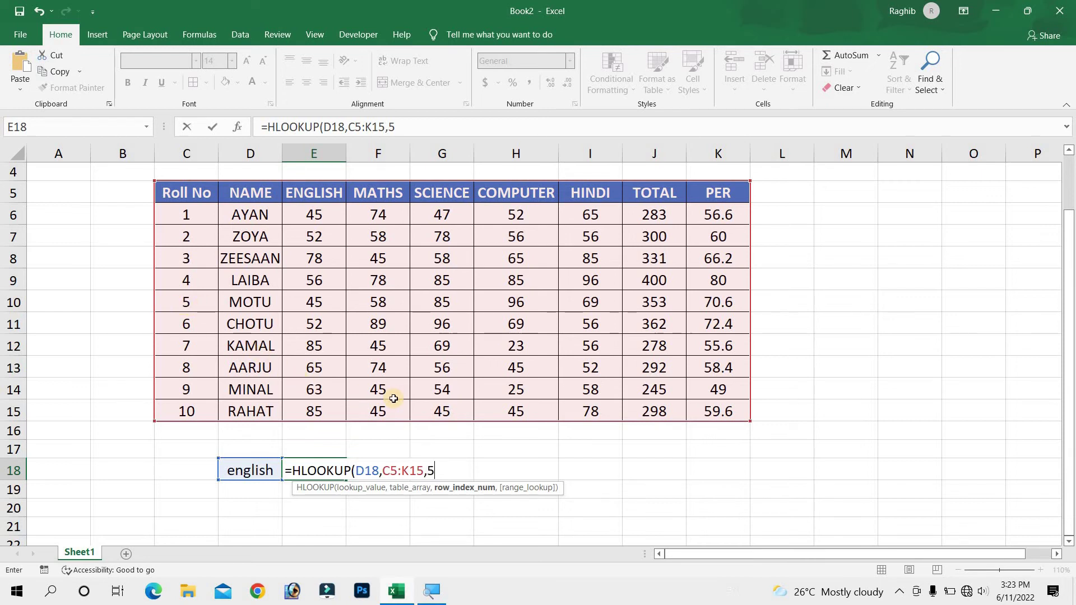
{"action": "type", "text": ",0"}
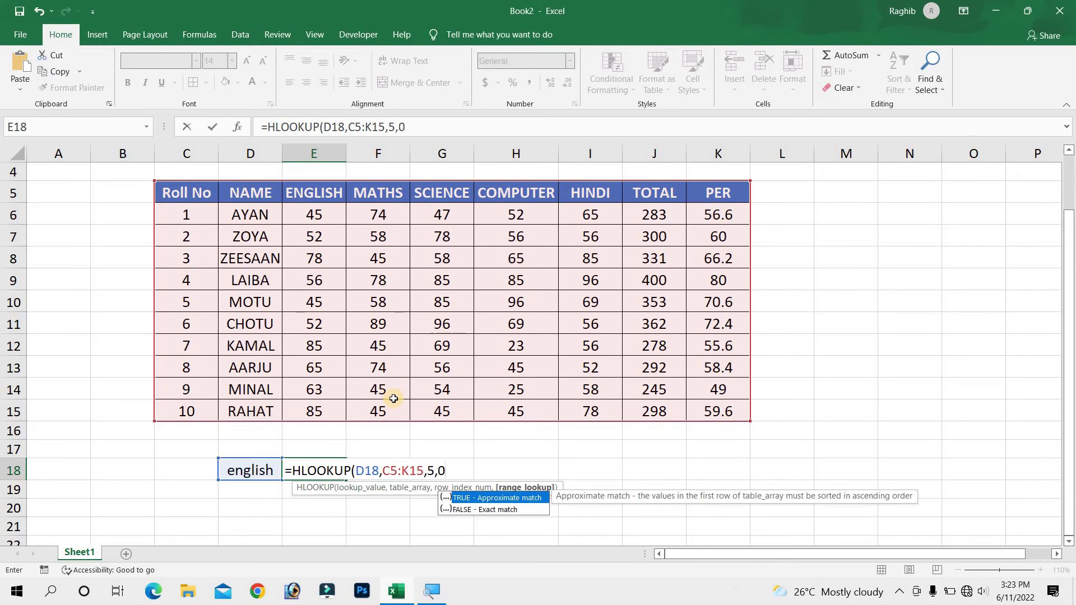
{"action": "type", "text": ")"}
{"action": "key", "text": "Return"}
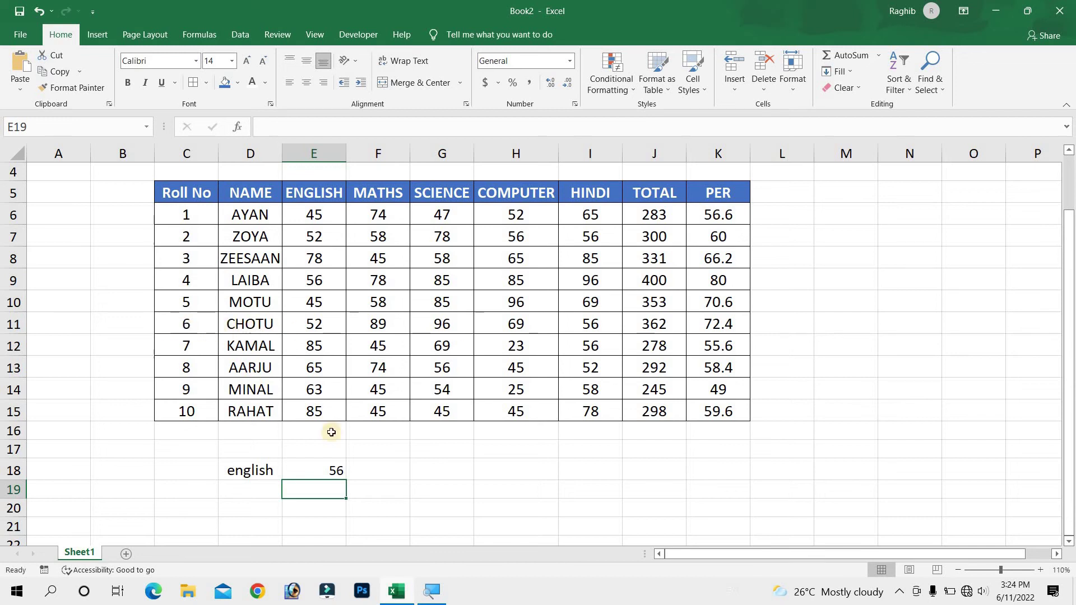
- Change the E18 formula's row index from 5 to 3, returning 52
{"action": "double_click", "coordinate": [331, 470]}
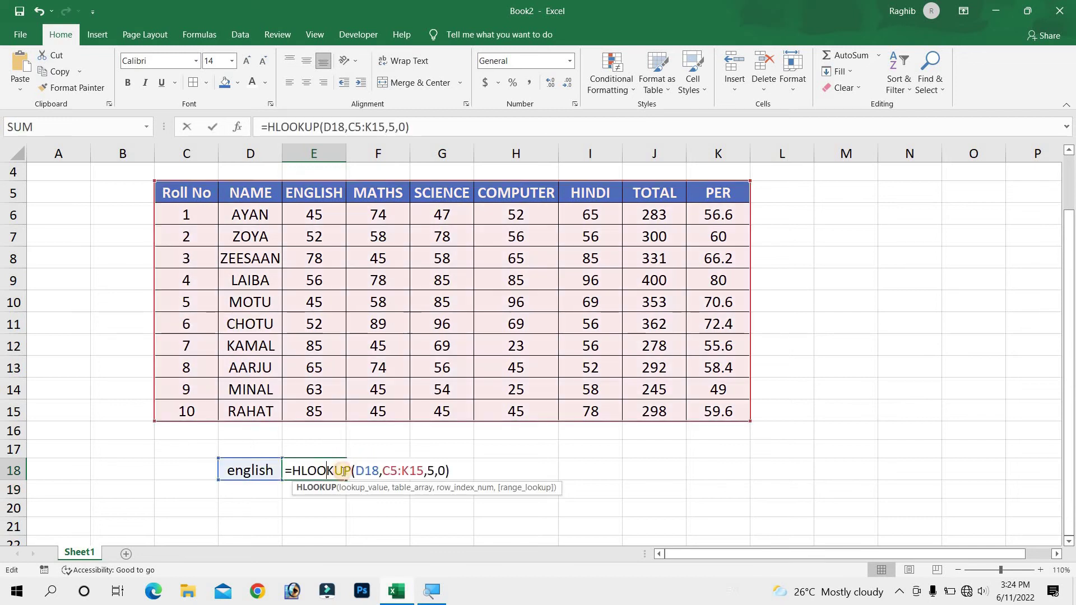
{"action": "left_click", "coordinate": [434, 471]}
{"action": "key", "text": "BackSpace"}
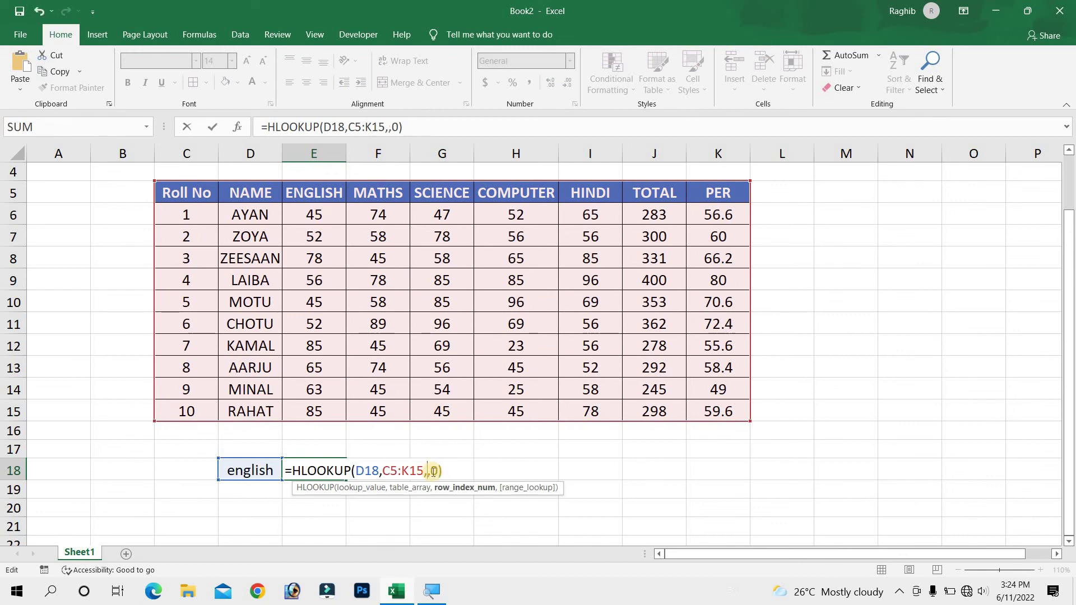
{"action": "type", "text": "3"}
{"action": "key", "text": "Return"}
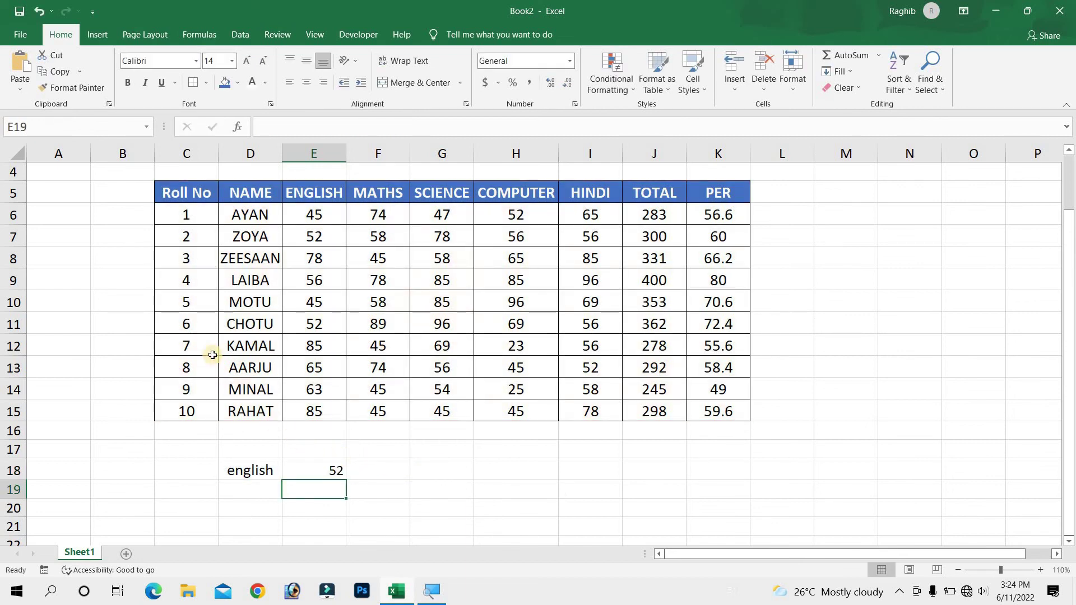
- Highlight roll numbers 1–6 and CHOTU's English score to explain the row-index result
{"action": "left_click", "coordinate": [193, 325]}
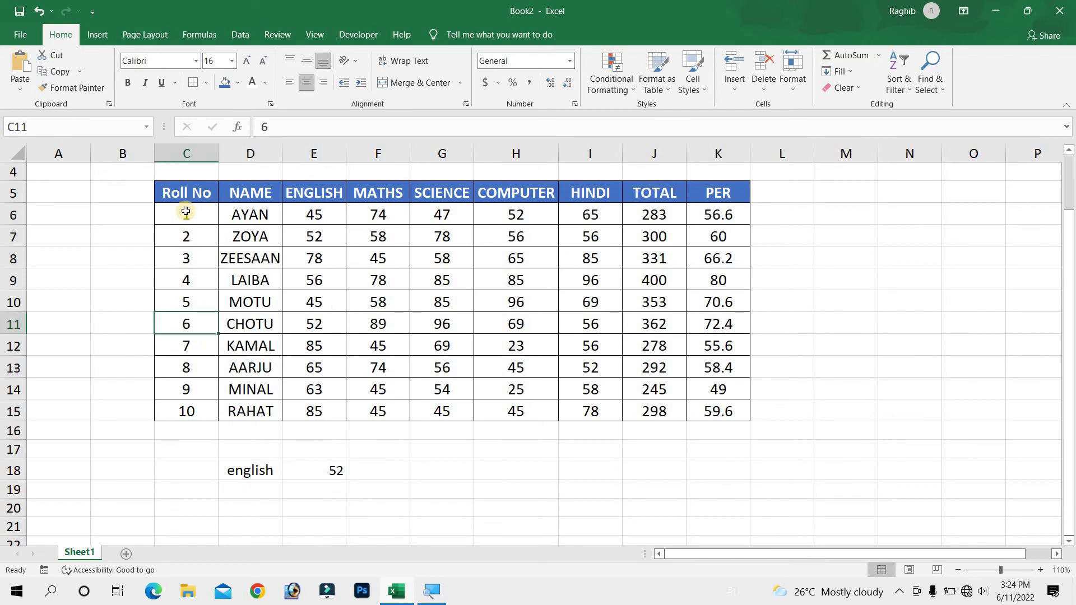
{"action": "left_click_drag", "start_coordinate": [187, 212], "coordinate": [186, 324]}
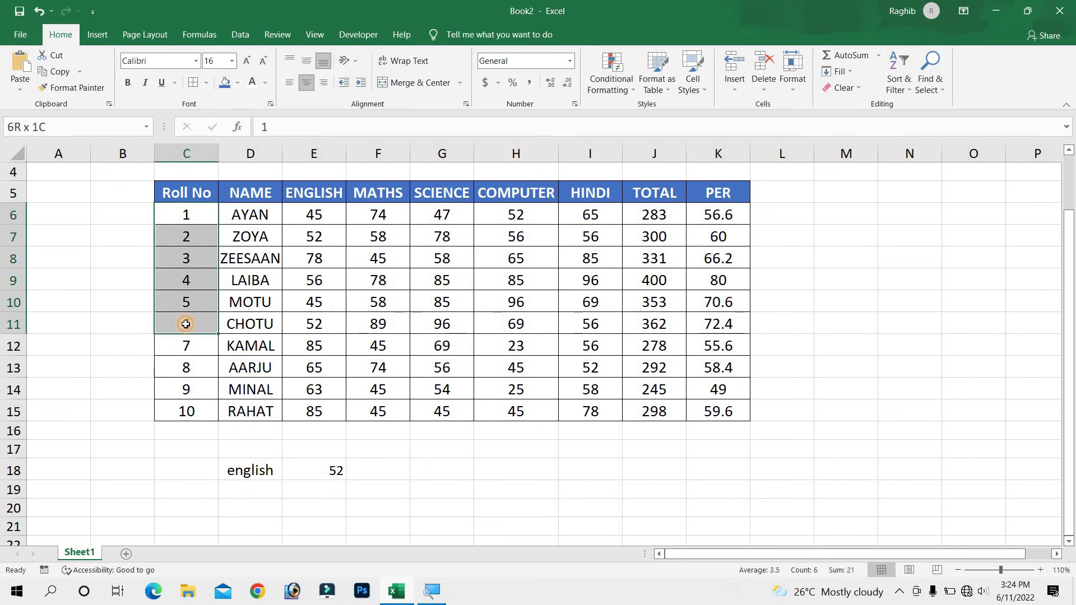
{"action": "left_click", "coordinate": [221, 323]}
{"action": "left_click_drag", "start_coordinate": [204, 314], "coordinate": [293, 323]}
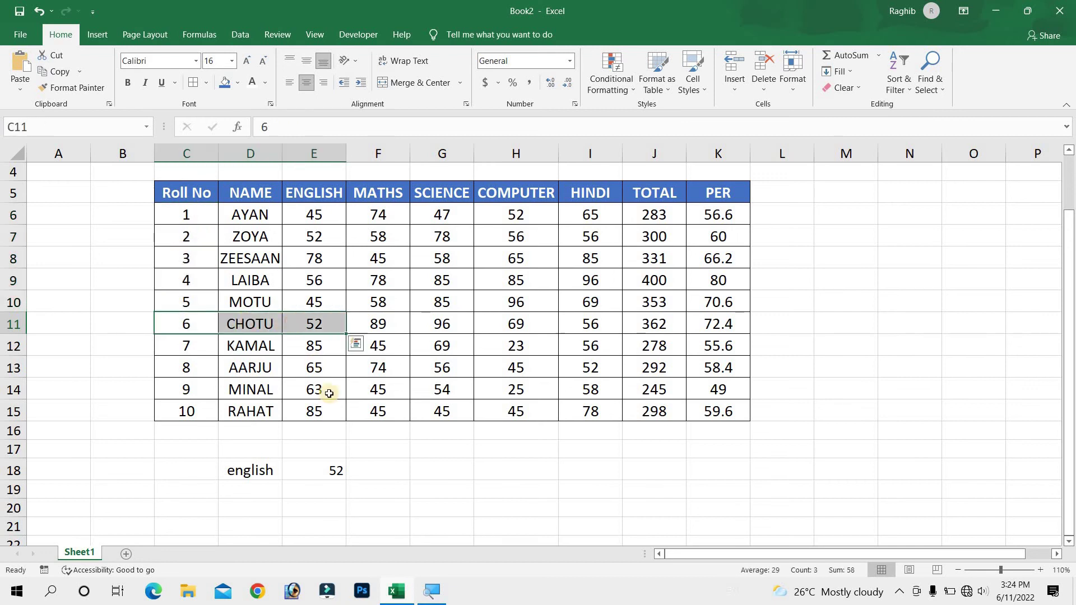
{"action": "left_click", "coordinate": [336, 470]}
{"action": "left_click", "coordinate": [405, 470]}
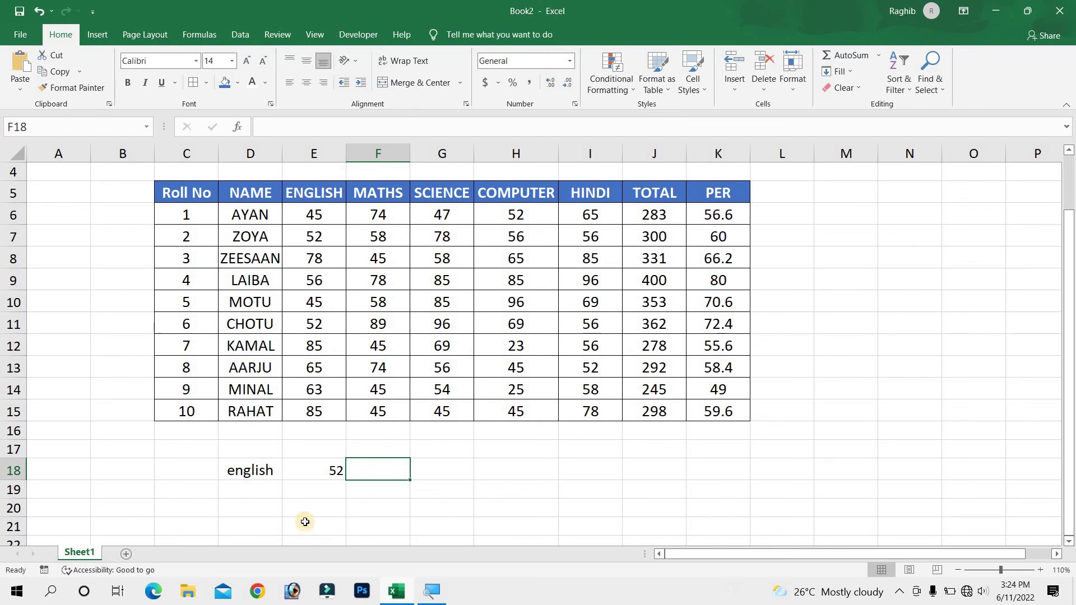
{"action": "scroll", "coordinate": [351, 221], "scroll_direction": "up", "scroll_amount": 1}
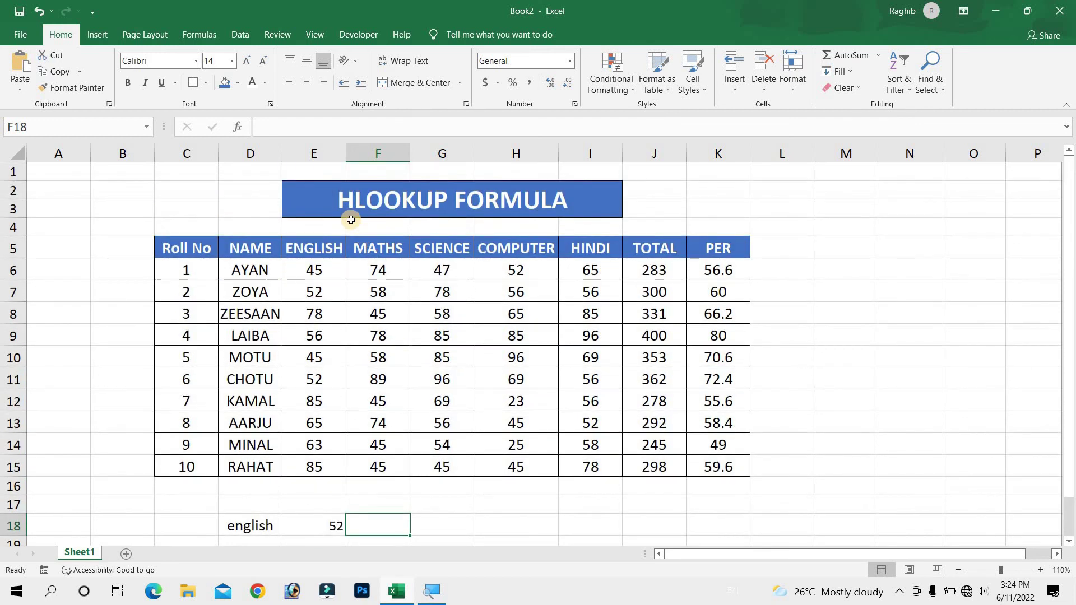
{"action": "left_click", "coordinate": [426, 205]}
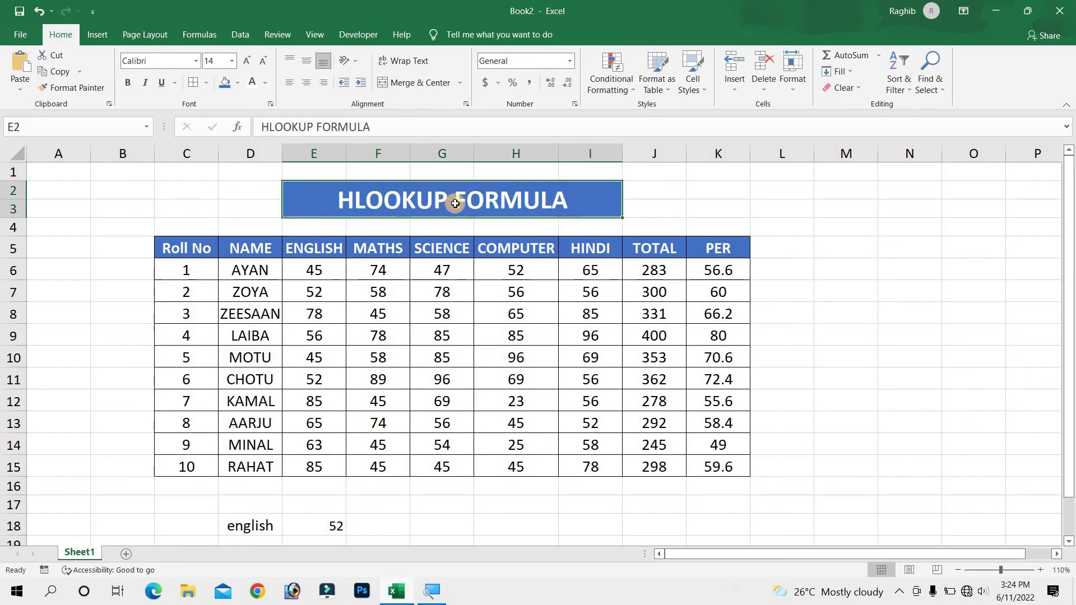
{"action": "left_click", "coordinate": [773, 413]}
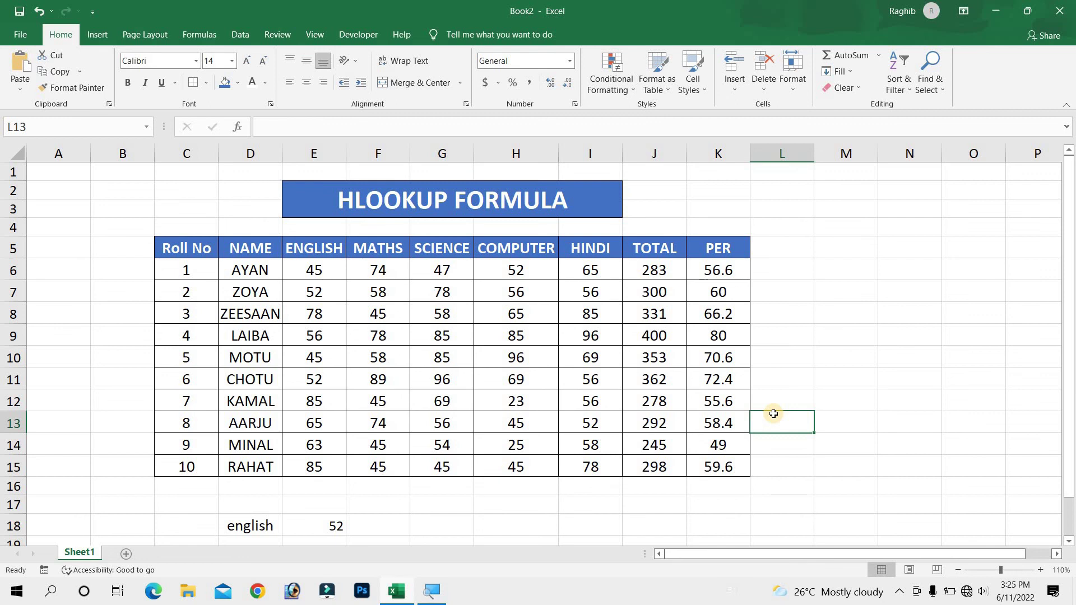